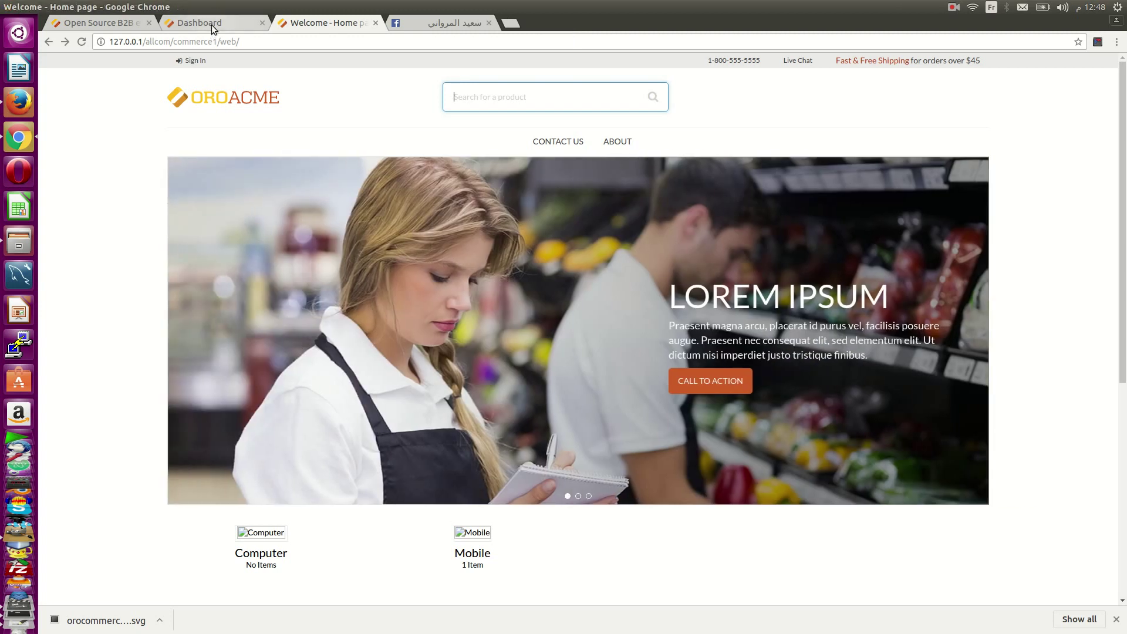
# - Switch from the storefront to the admin 'Ecommerce B2B' dashboard tab
pyautogui.click(211, 25)
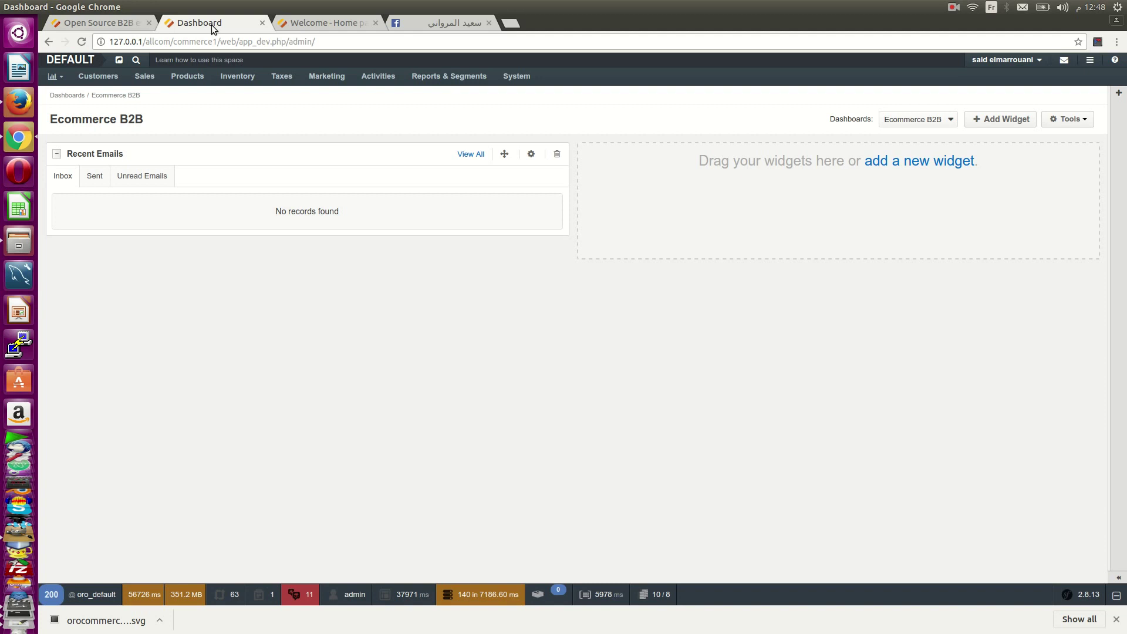
pyautogui.click(956, 118)
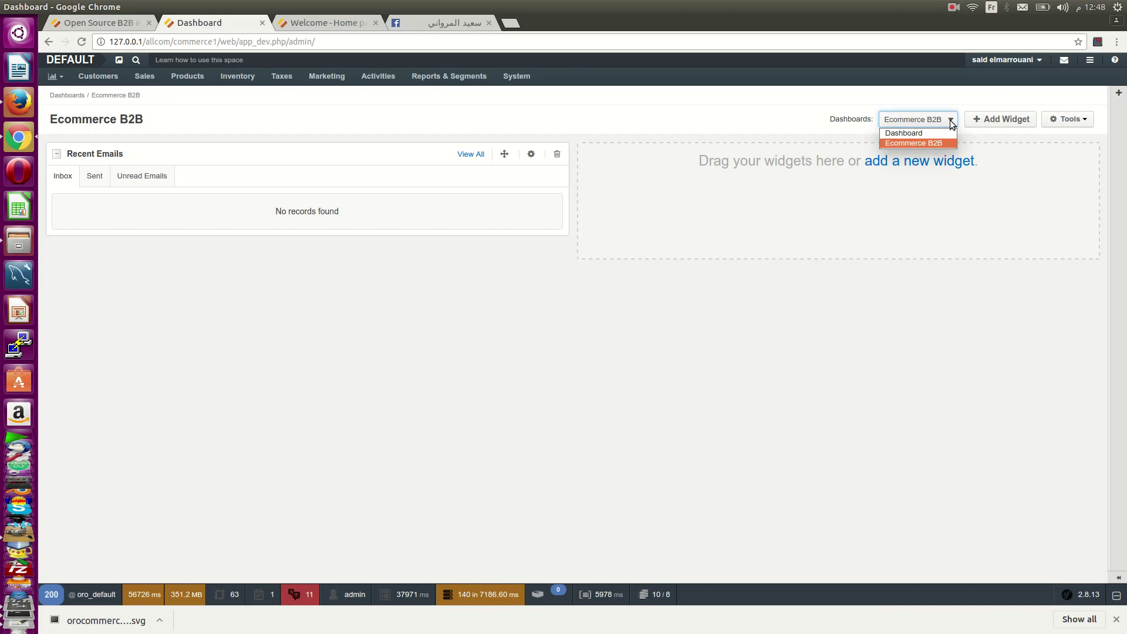
pyautogui.click(929, 129)
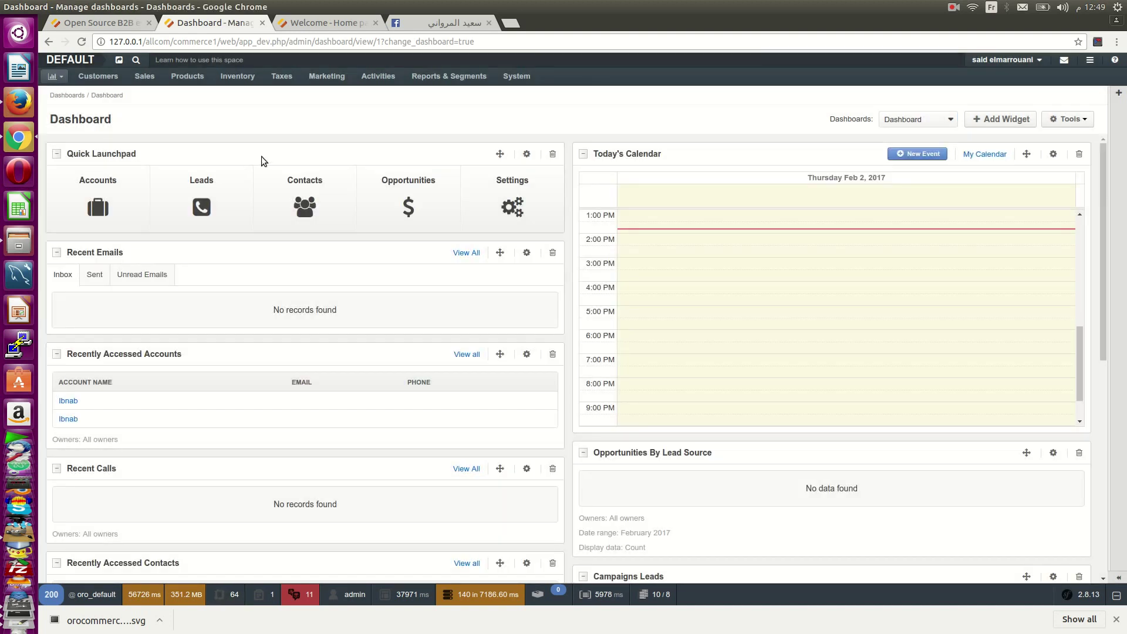
pyautogui.moveTo(61, 77)
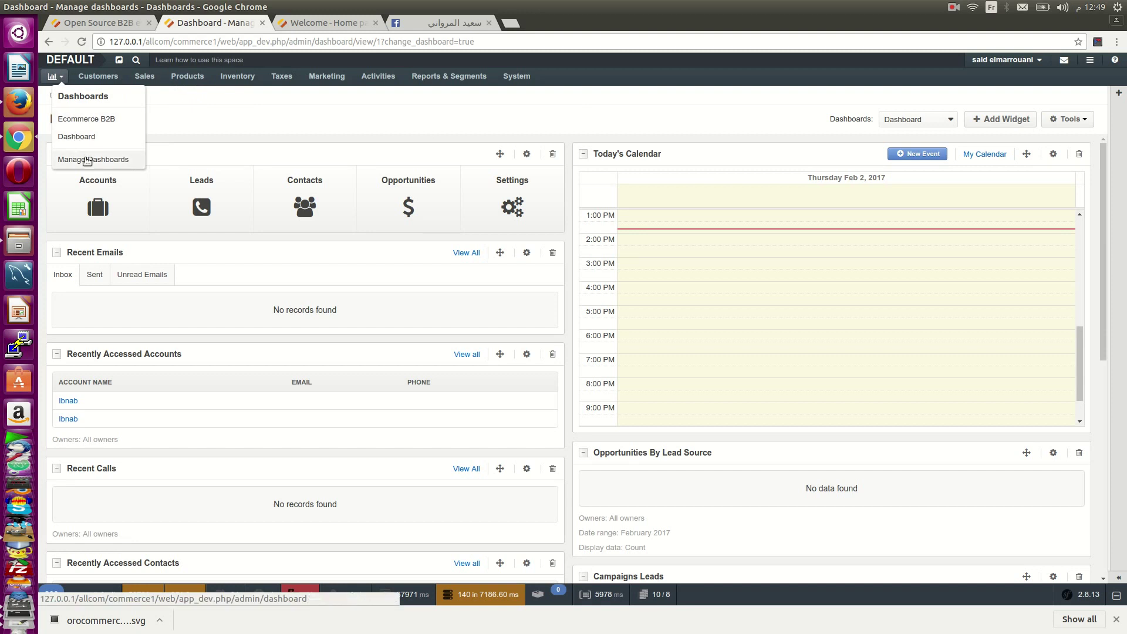
pyautogui.click(904, 120)
pyautogui.click(910, 131)
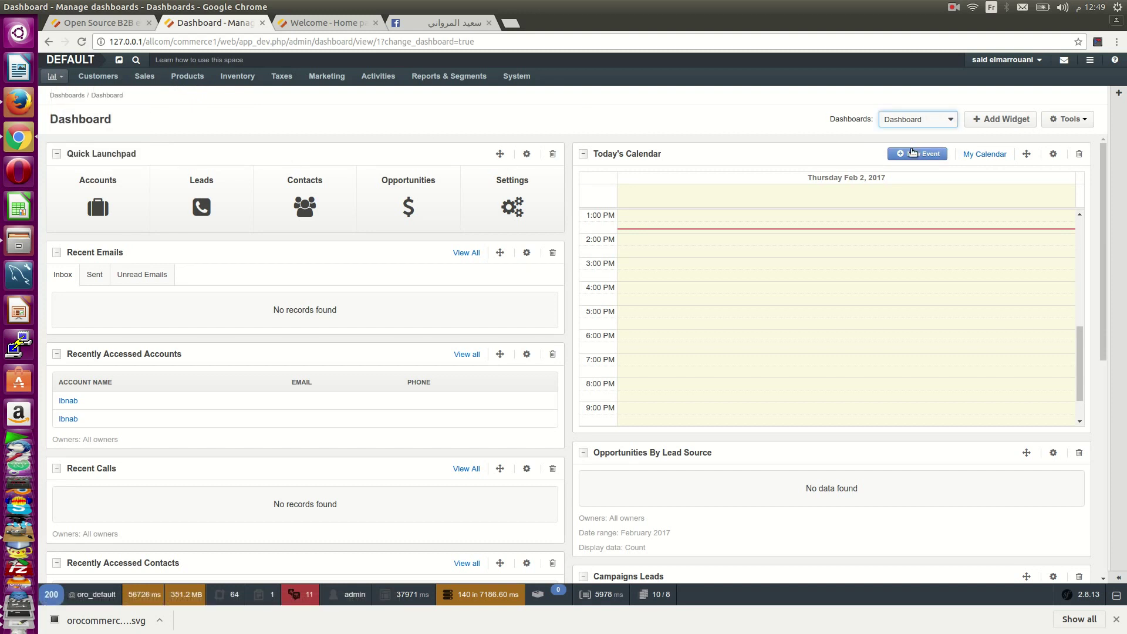
pyautogui.click(917, 131)
pyautogui.click(914, 145)
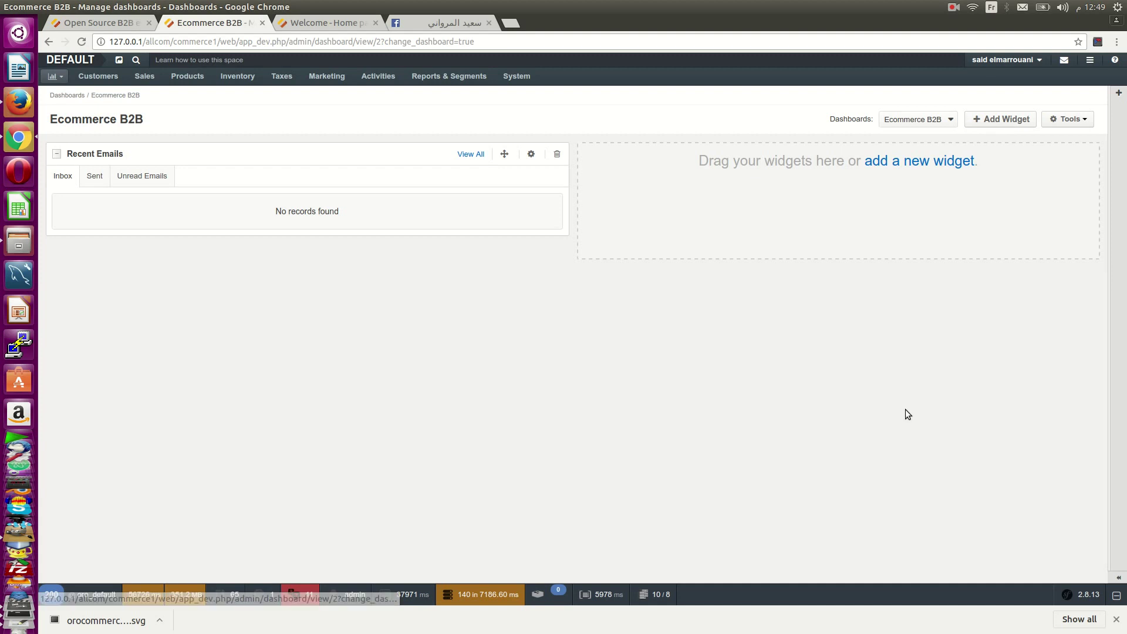
# - Browse the Add Widget list and close it without adding any widget
pyautogui.click(1004, 121)
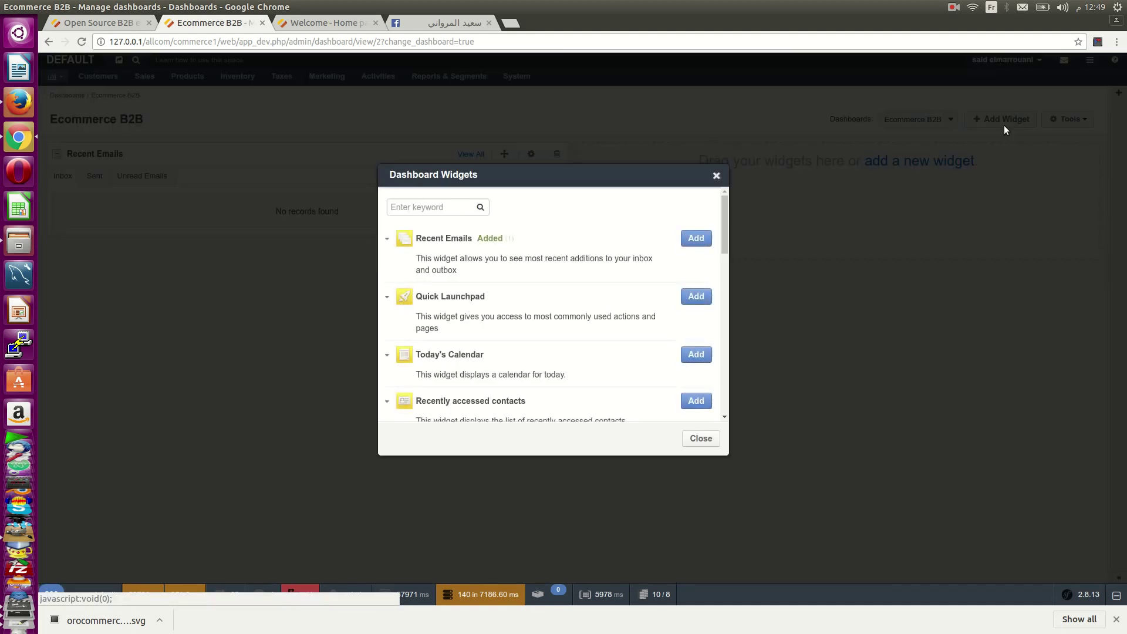
pyautogui.click(716, 176)
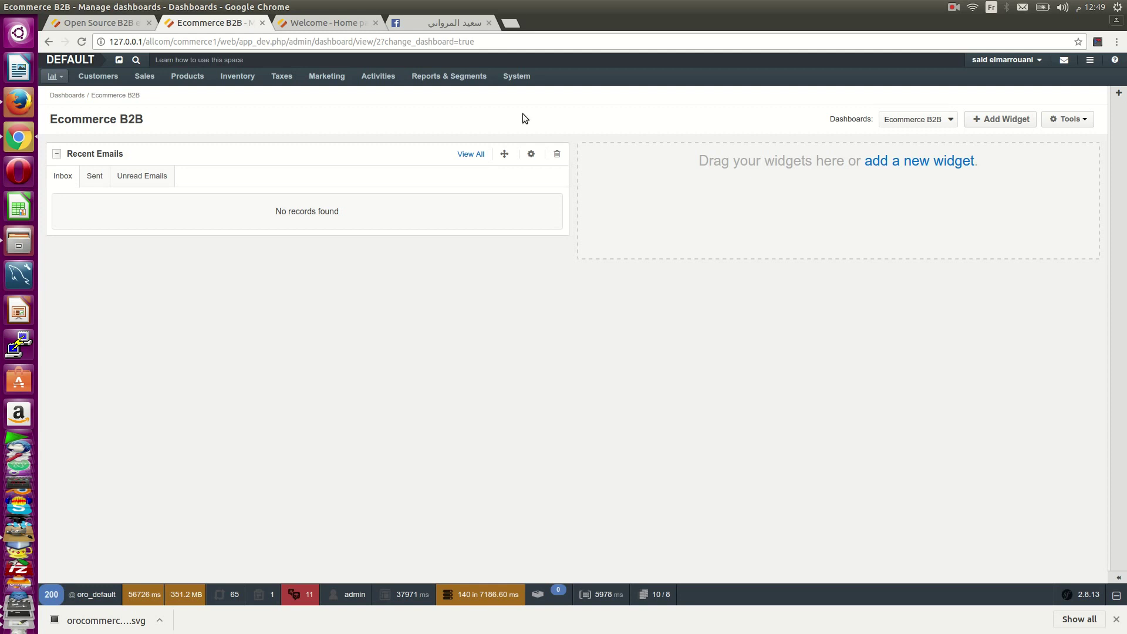
pyautogui.moveTo(80, 80)
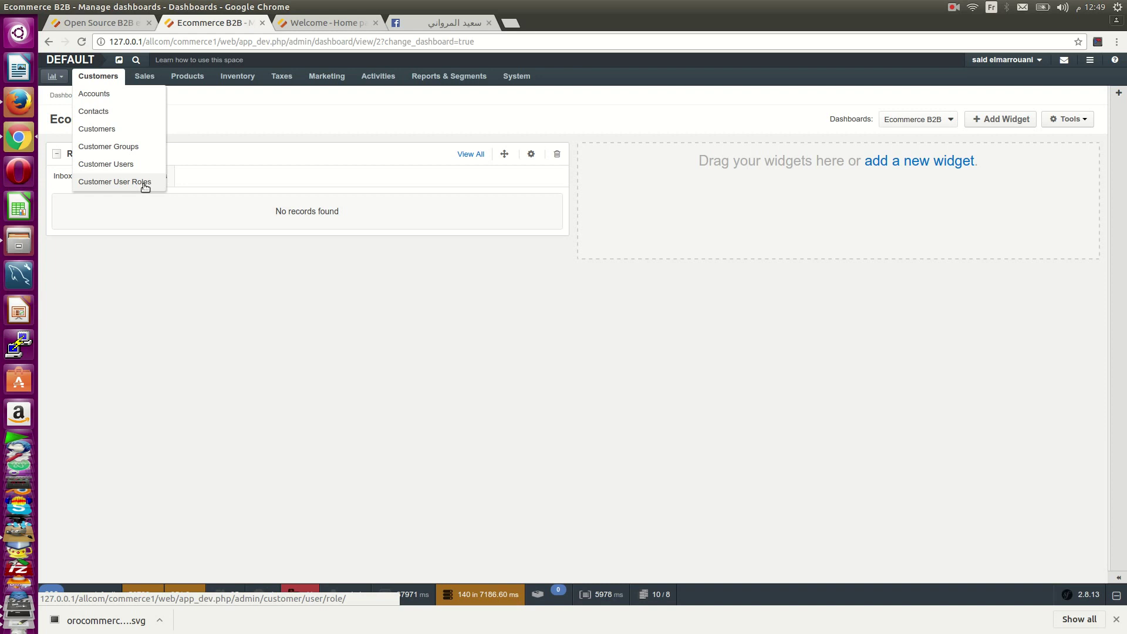
pyautogui.click(331, 27)
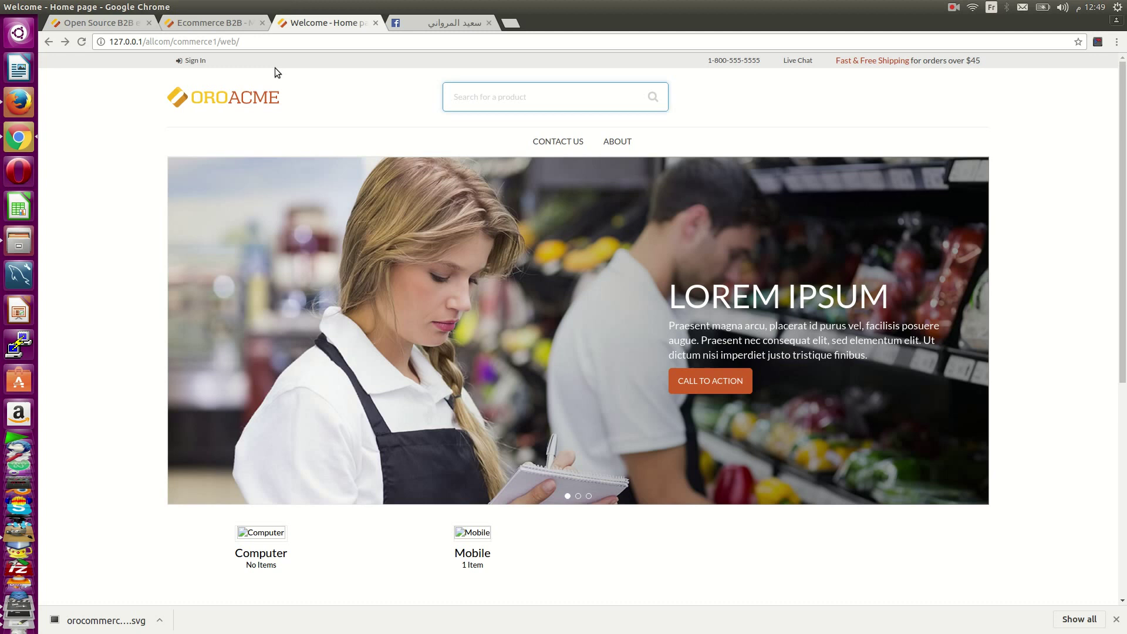
pyautogui.click(228, 24)
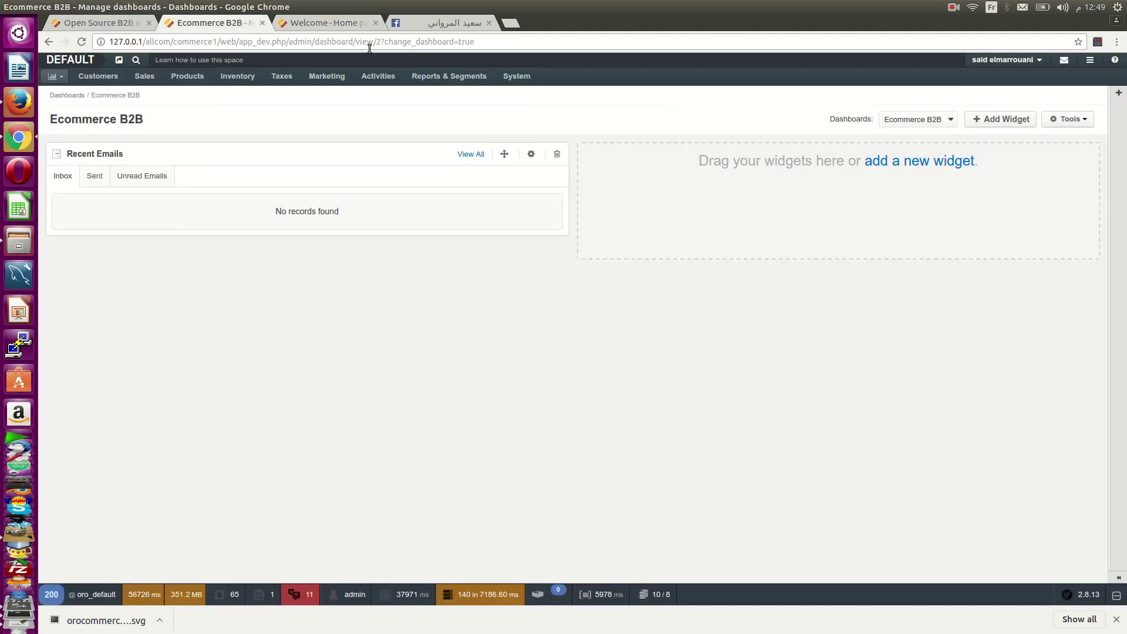
pyautogui.click(312, 25)
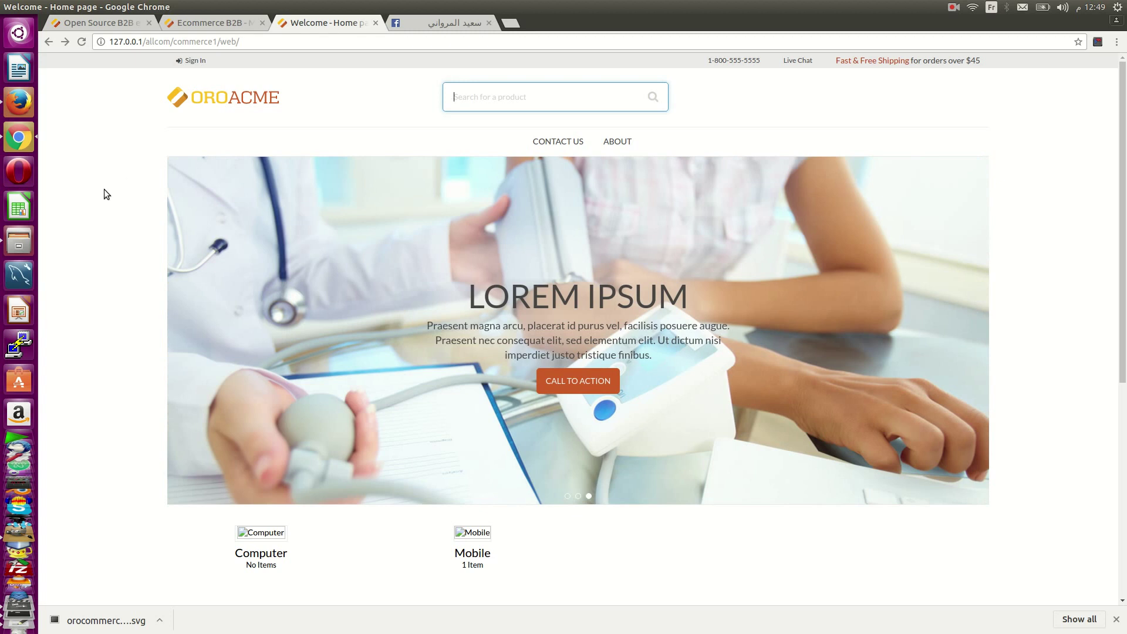
# - Go from the storefront Sign In page to the Create An Account registration form
pyautogui.click(199, 62)
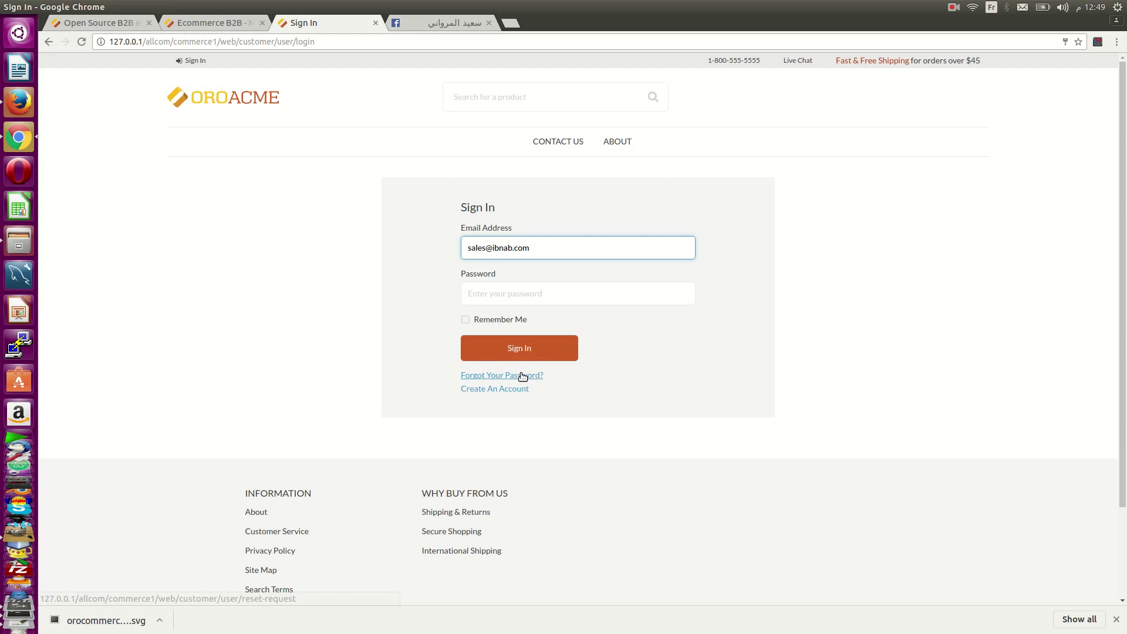
pyautogui.click(560, 351)
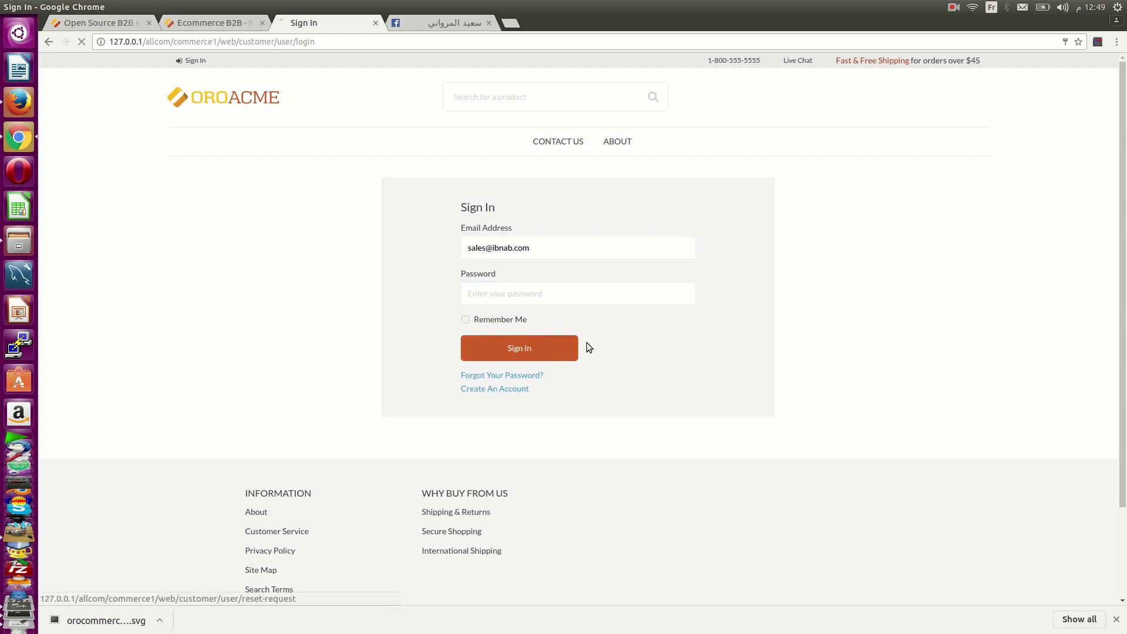
pyautogui.click(689, 292)
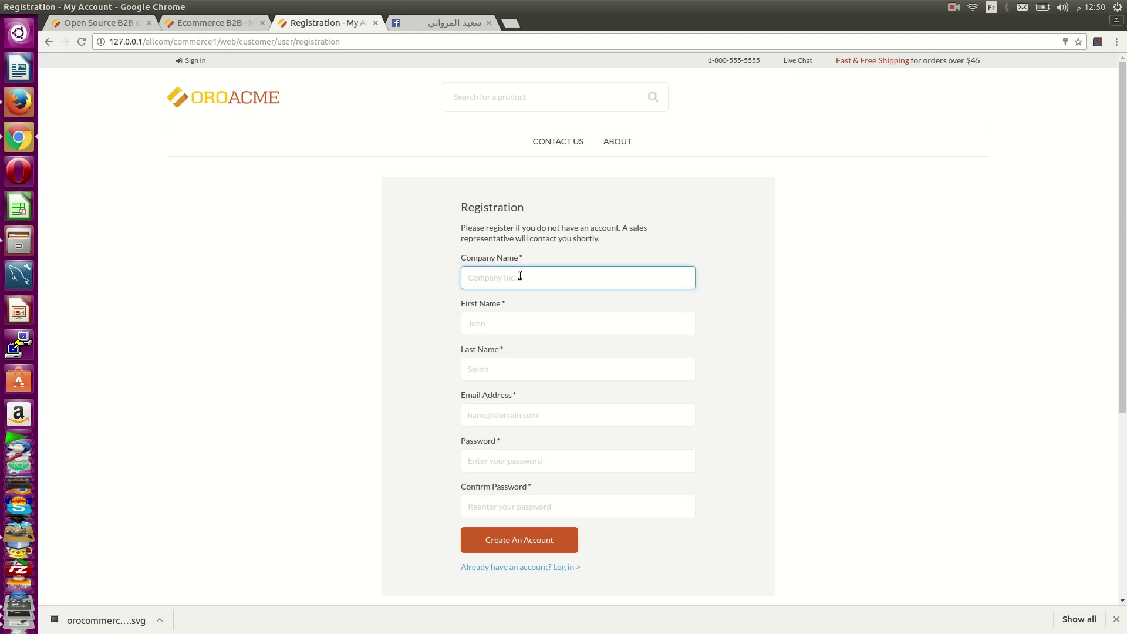
# - Enter company name Ibnab2, the customer's first and last name, and their e-mail address
pyautogui.write('Ib')
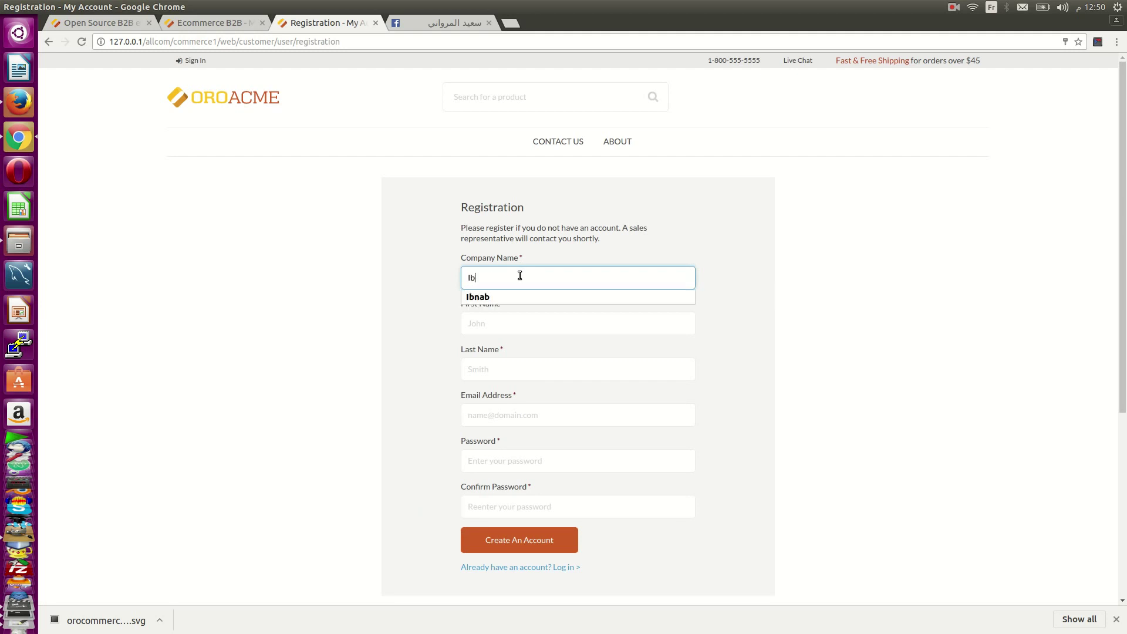
pyautogui.write('nab2')
pyautogui.click(516, 323)
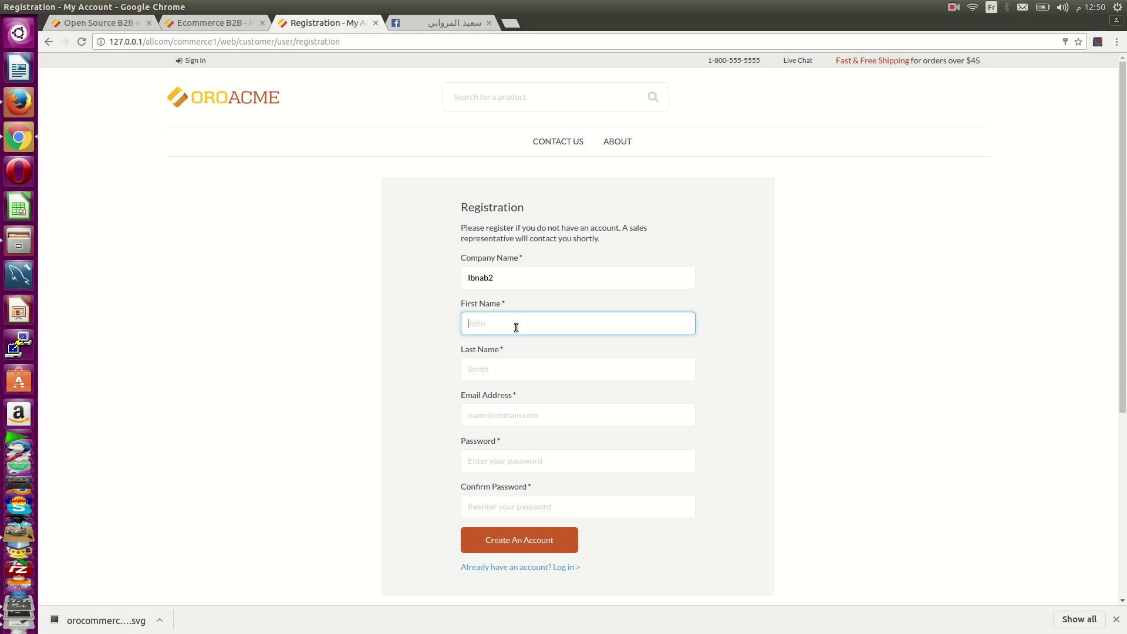
pyautogui.write('othersaid')
pyautogui.click(494, 369)
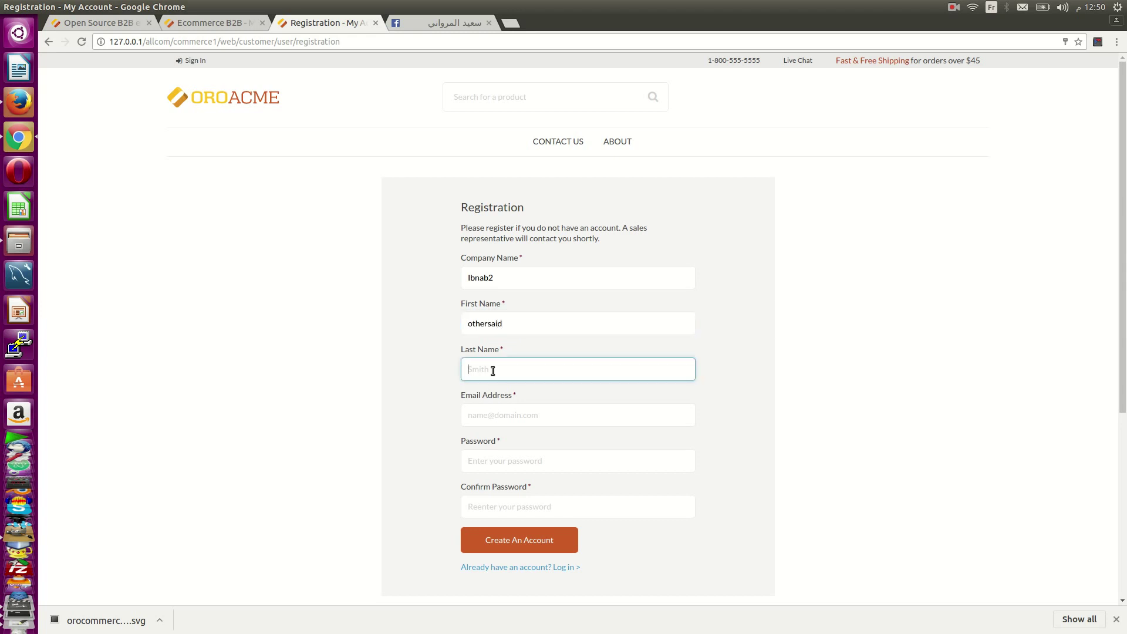
pyautogui.click(497, 413)
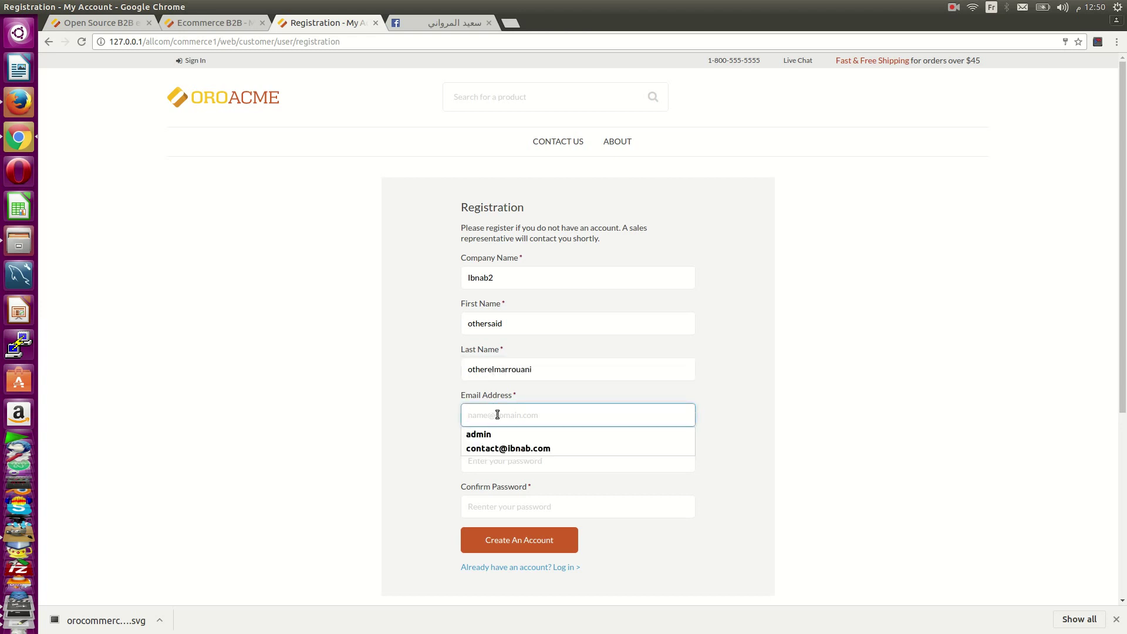
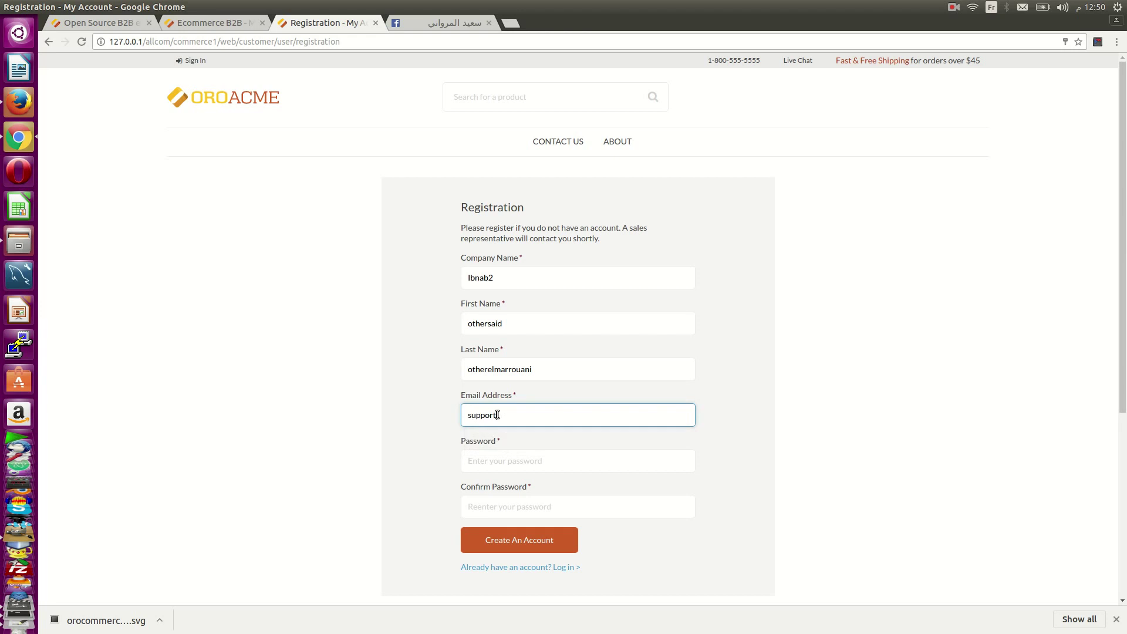
# - Set a matching password and confirmation, then submit the registration
pyautogui.click(509, 459)
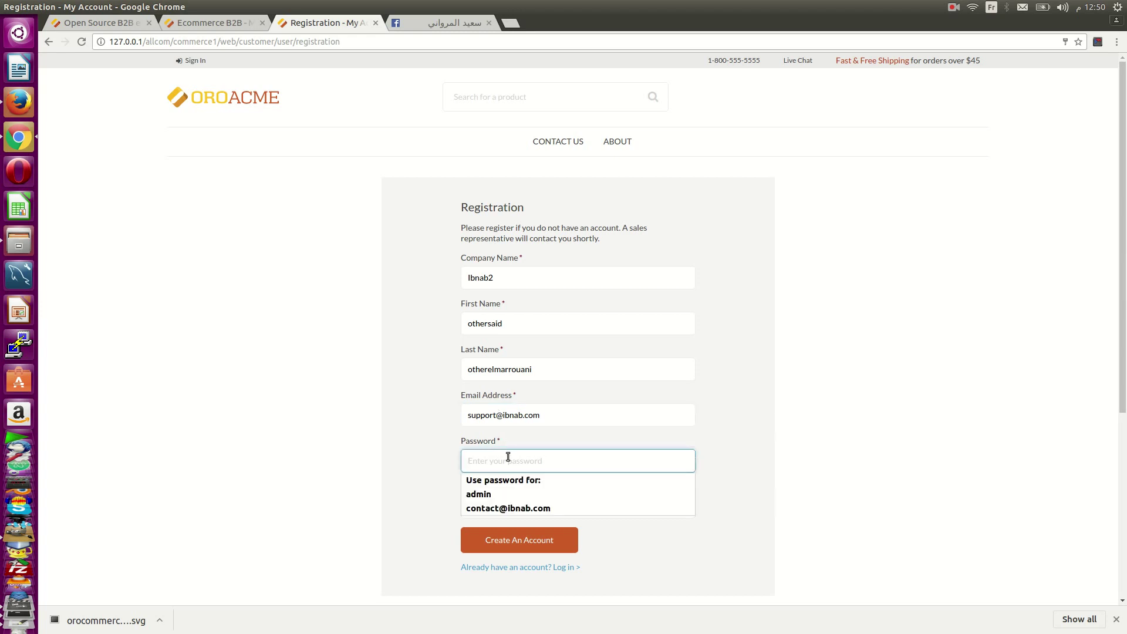
pyautogui.write('•••••••••')
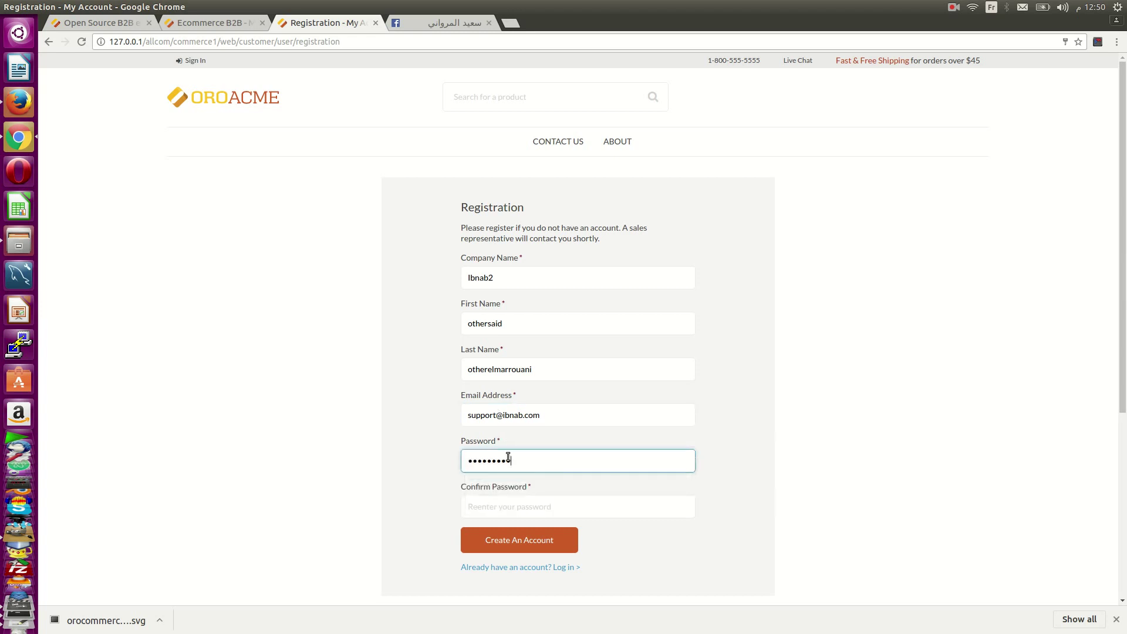
pyautogui.write('•••')
pyautogui.press('Tab')
pyautogui.write('•••')
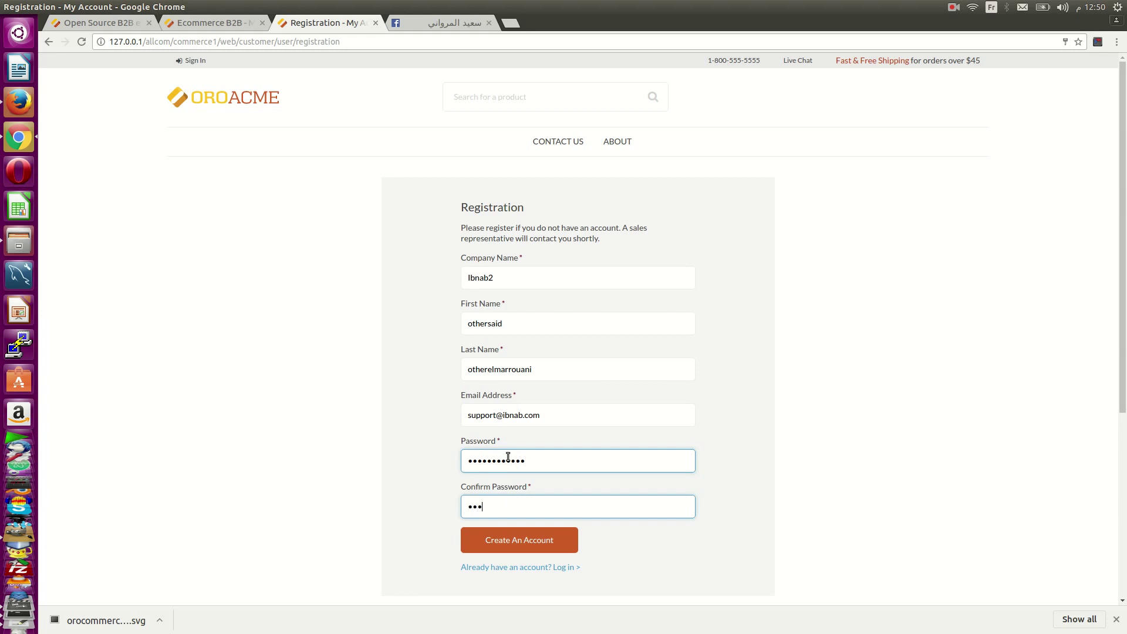
pyautogui.write('•••••••••')
pyautogui.press('Return')
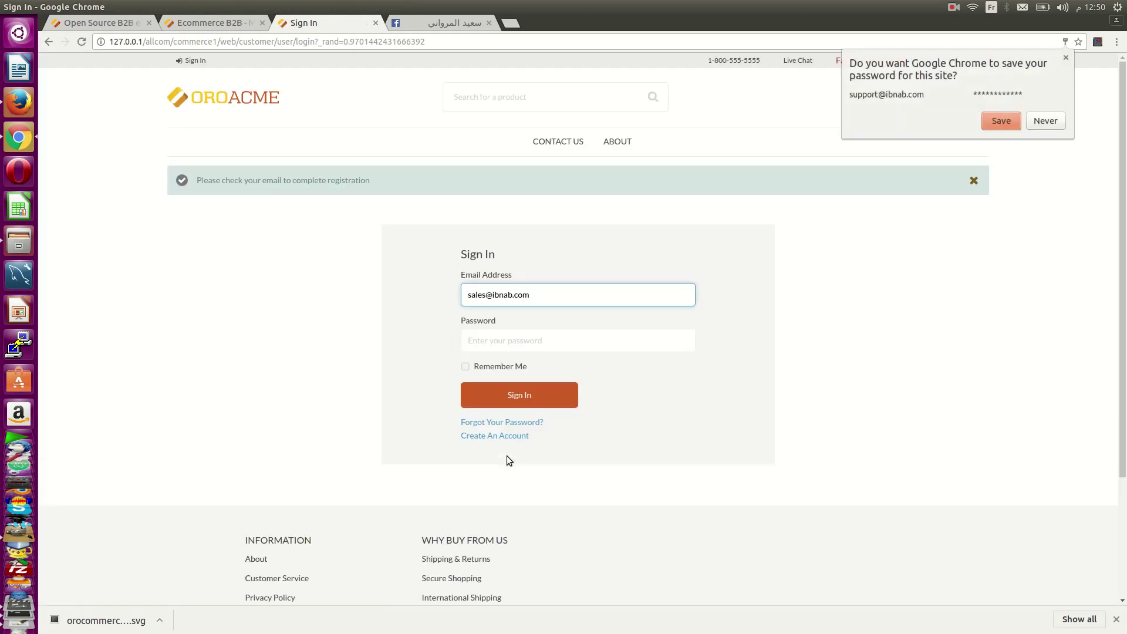
# - Correct the sign-in e-mail to the newly registered account's address
pyautogui.moveTo(486, 294); pyautogui.dragTo(459, 292)
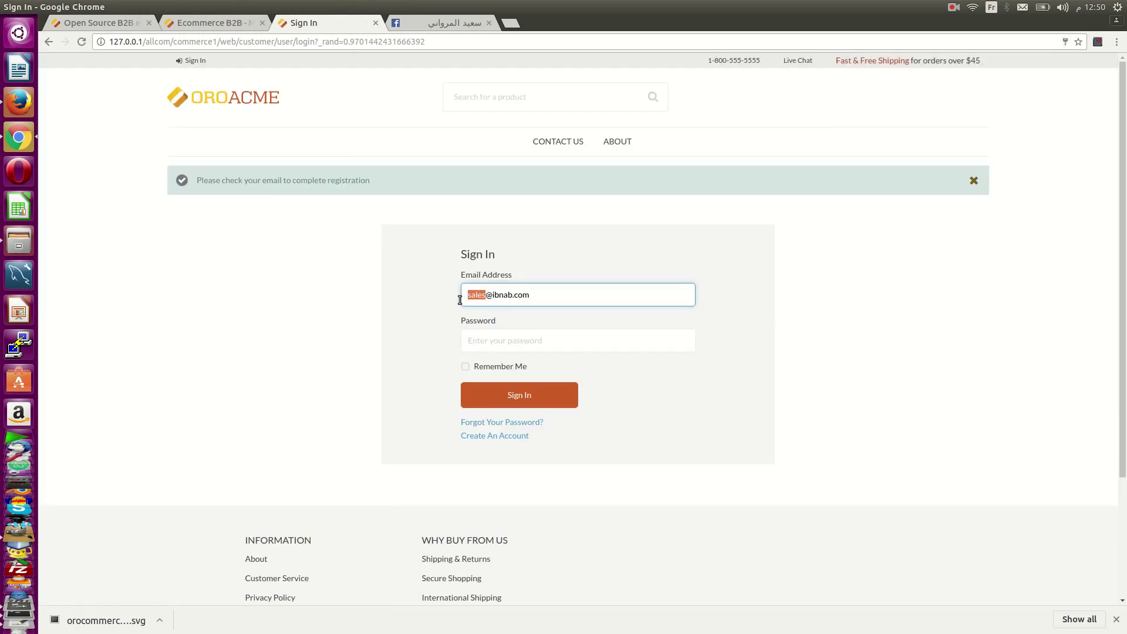
pyautogui.press('BackSpace')
pyautogui.write('suppoert')
pyautogui.click(512, 289)
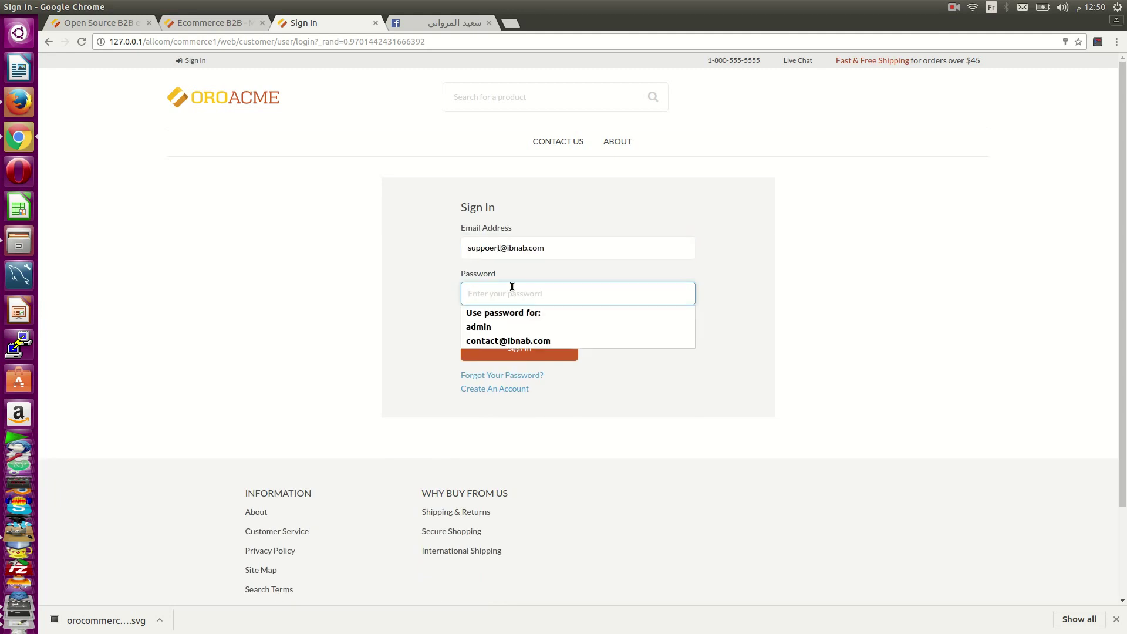
pyautogui.click(495, 248)
pyautogui.press('BackSpace')
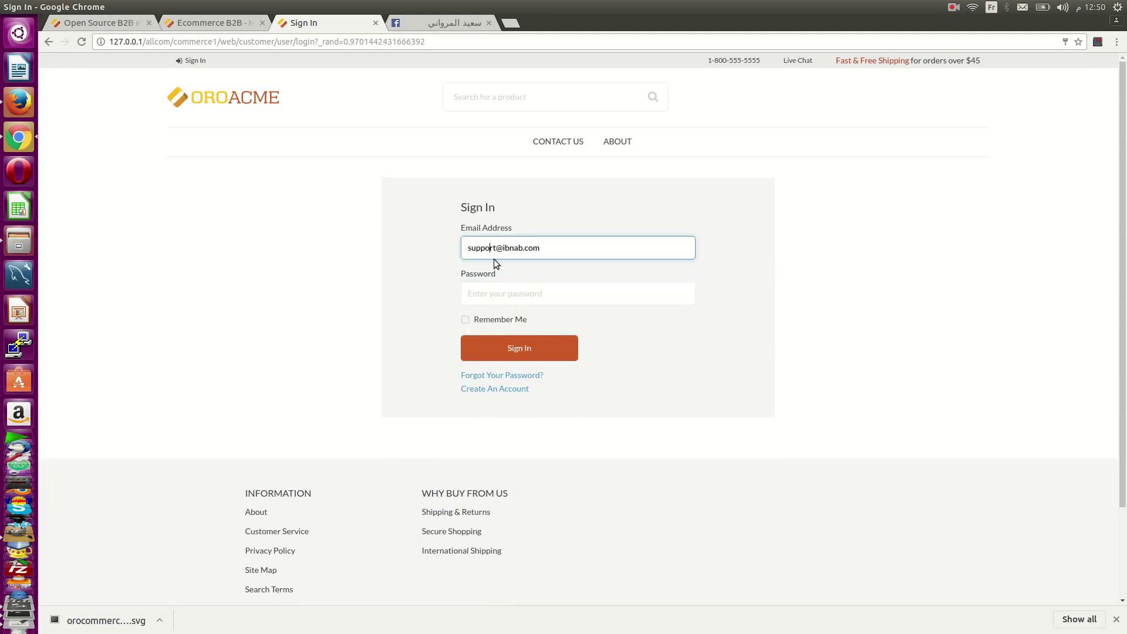
# - Enter the account password and sign in, getting 'User account is locked'
pyautogui.click(526, 296)
pyautogui.write('••••••')
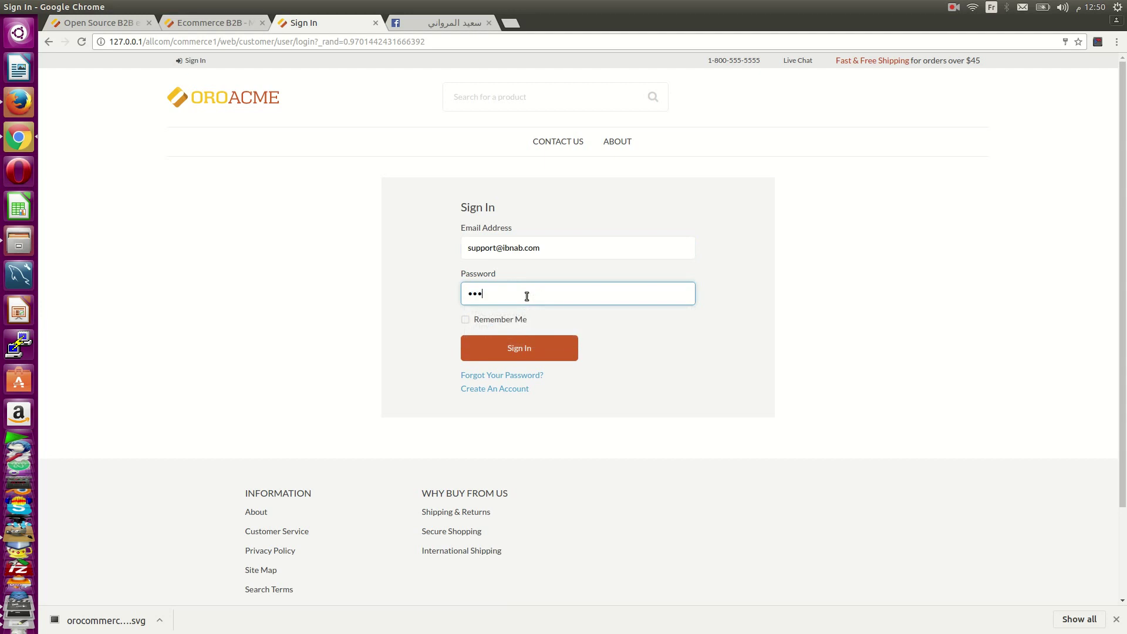
pyautogui.write('••••••')
pyautogui.press('Return')
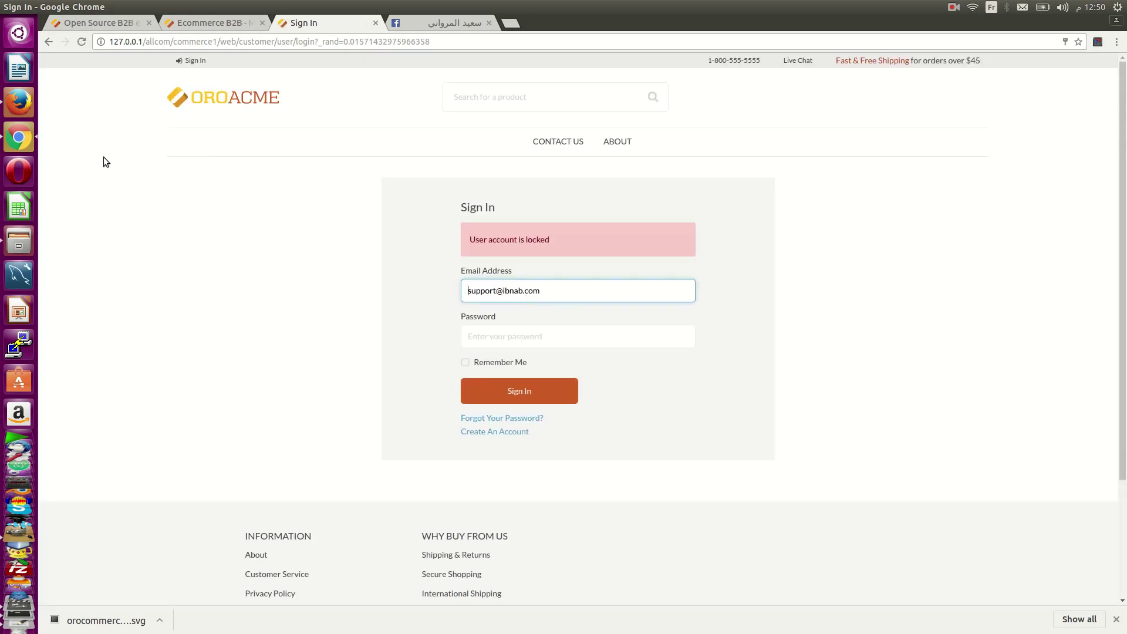
pyautogui.click(81, 22)
# - Open the Ibnab2 customer user under Customers > Customer Users and confirm it
pyautogui.click(200, 25)
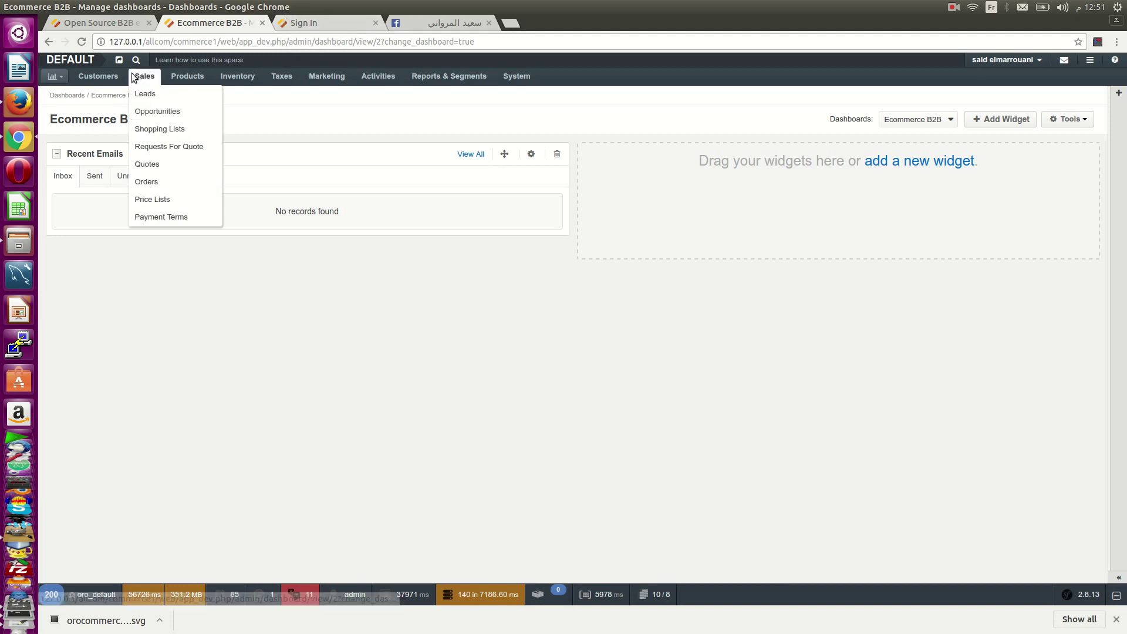
pyautogui.moveTo(98, 76)
pyautogui.click(103, 163)
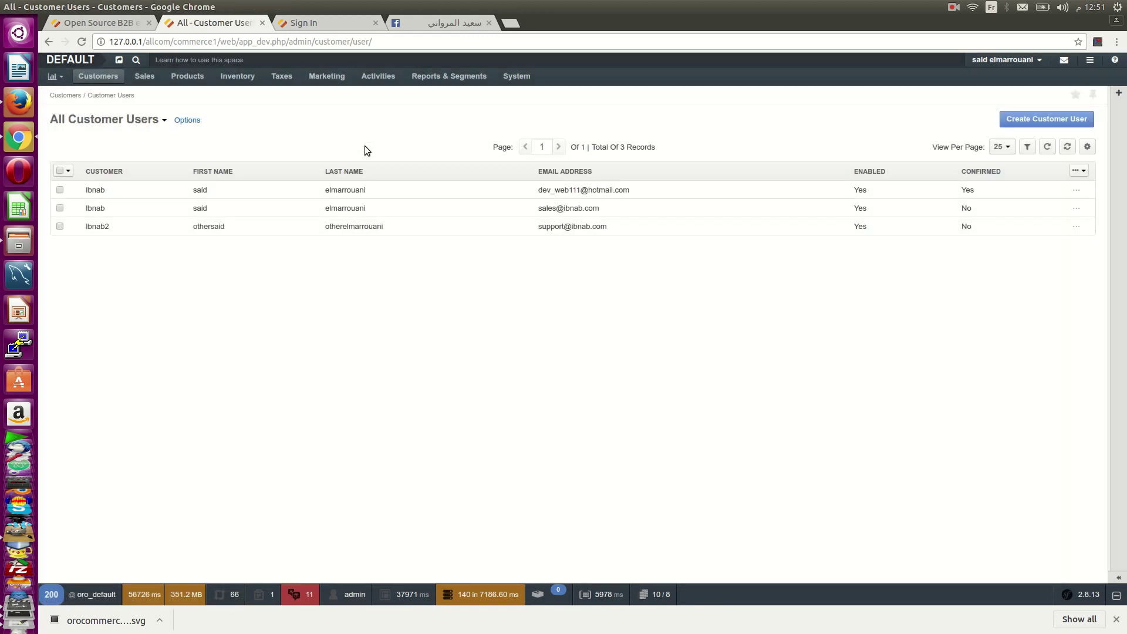
pyautogui.click(140, 230)
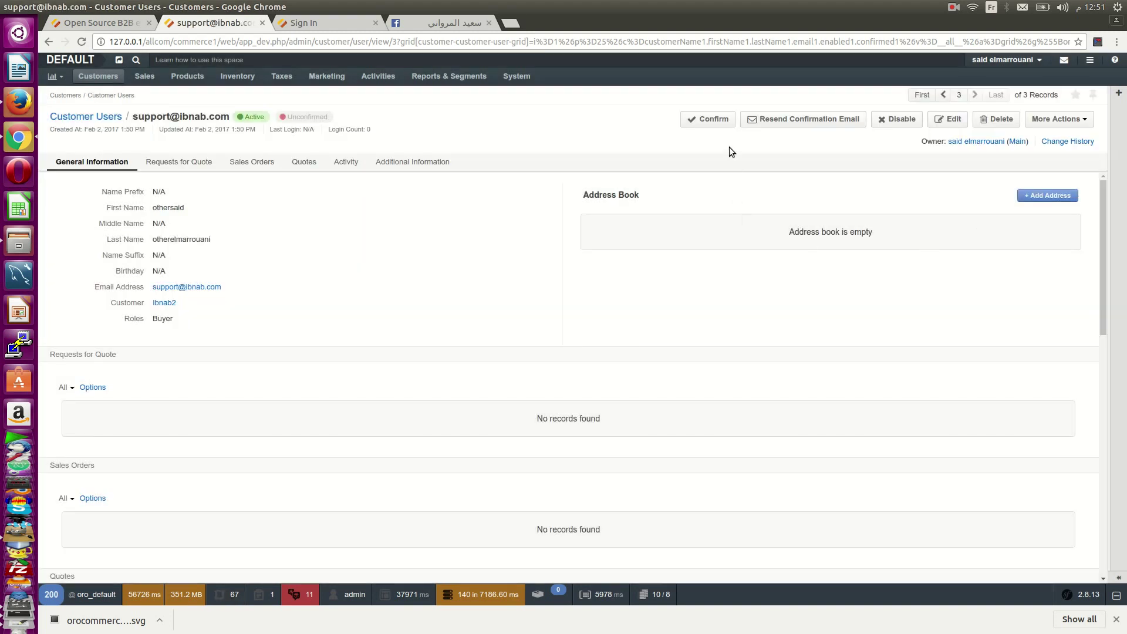
pyautogui.click(724, 118)
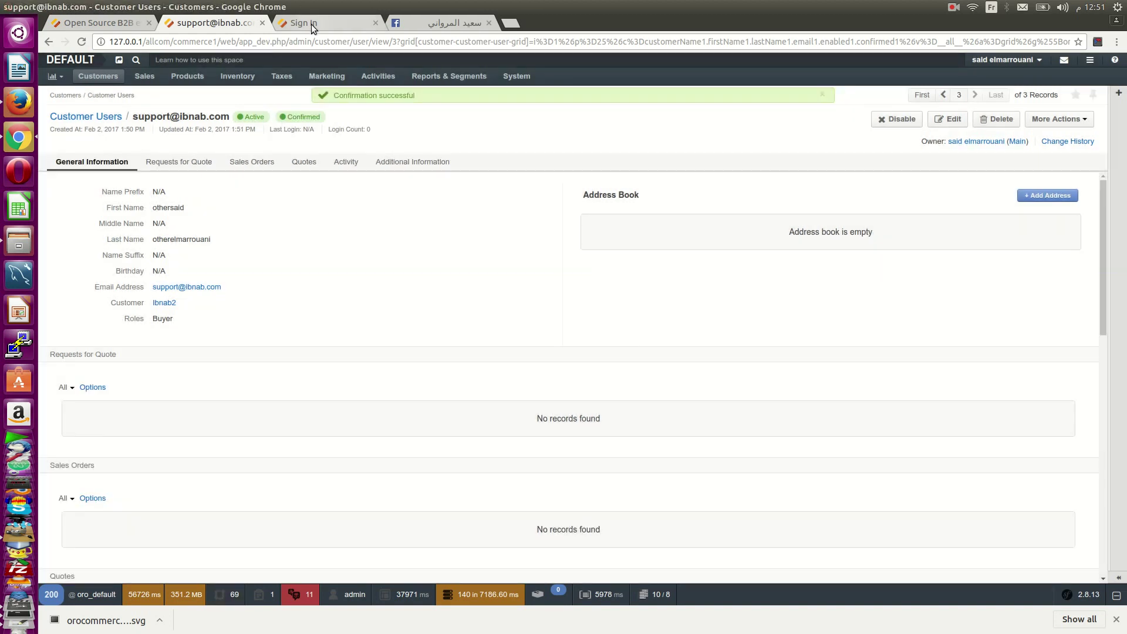
# - Sign in as the Ibnab2 buyer, retrying the password after Bad credentials, and dismiss the save-password prompt
pyautogui.click(311, 28)
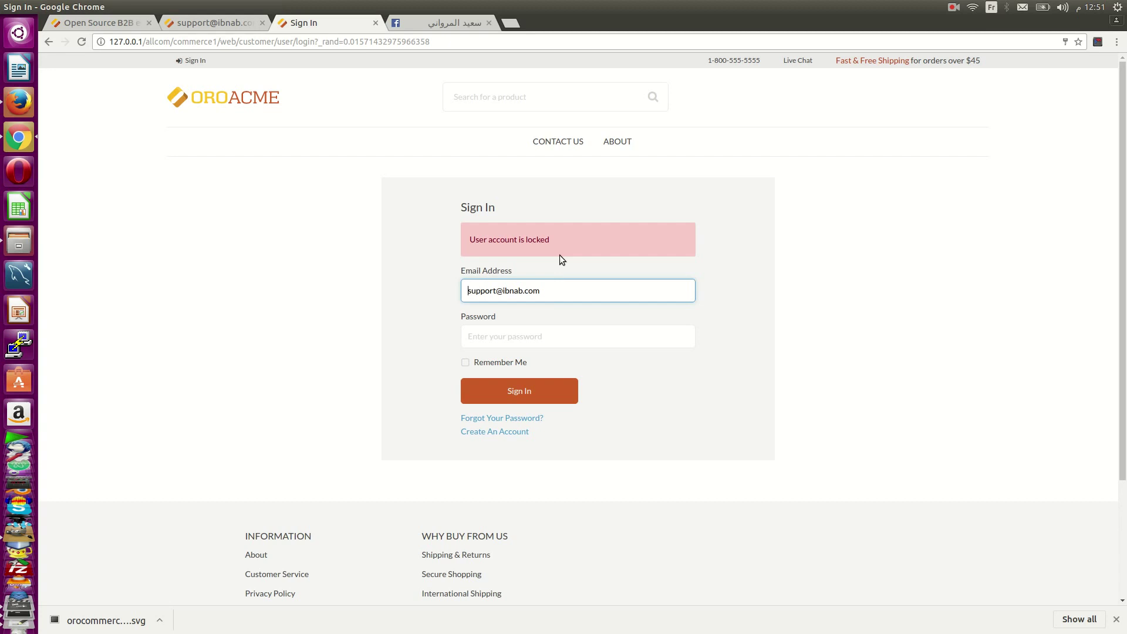
pyautogui.click(555, 342)
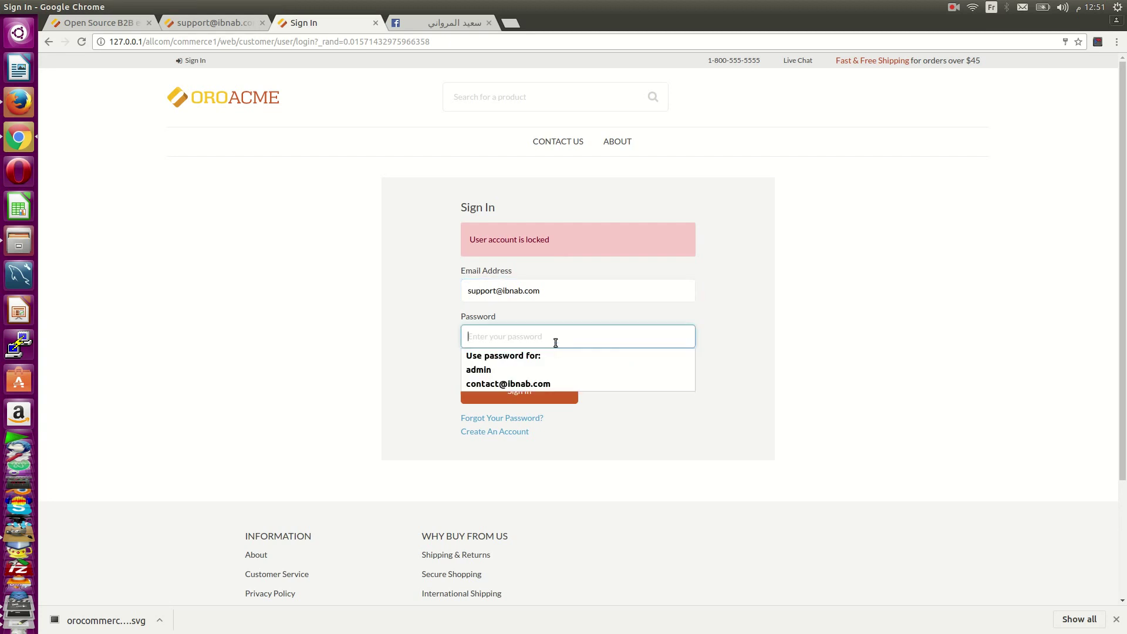
pyautogui.write('1234567')
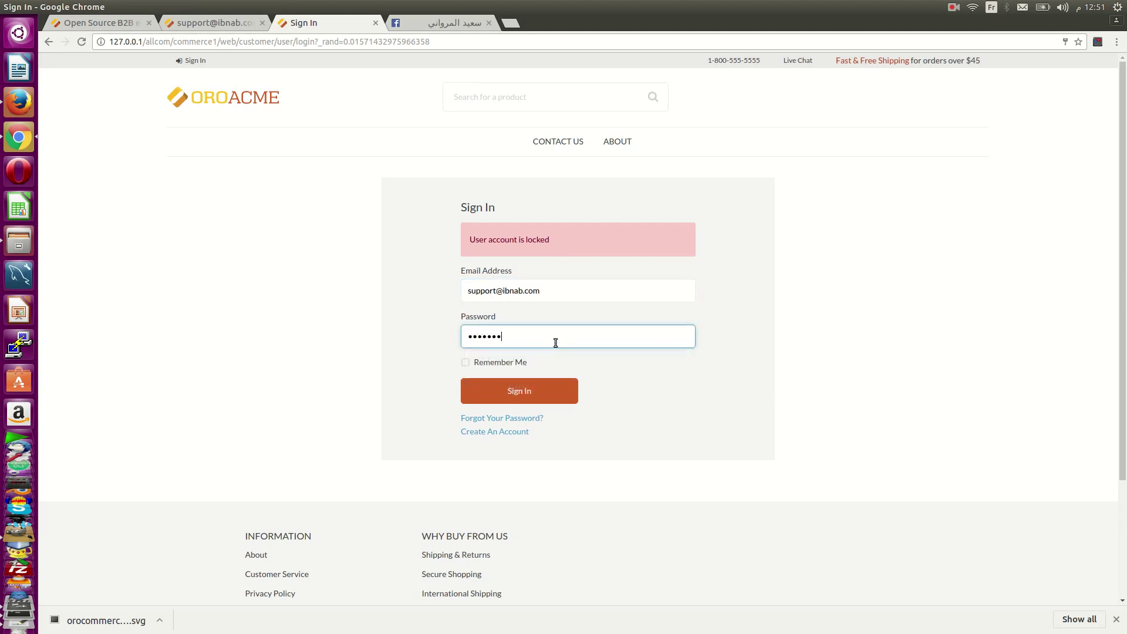
pyautogui.write('89012')
pyautogui.press('Return')
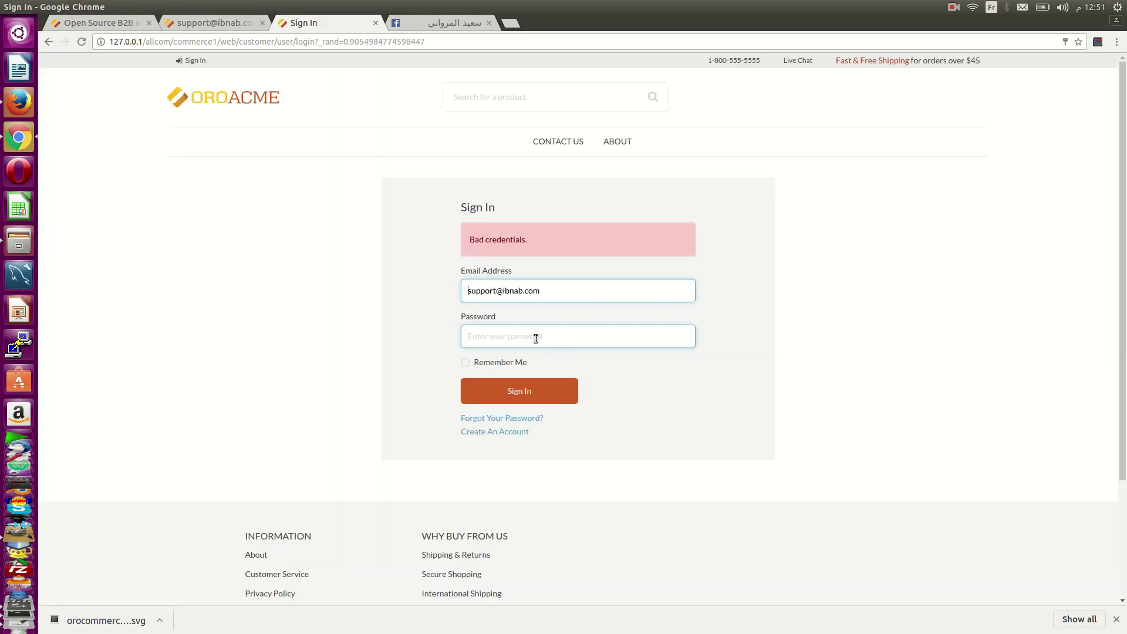
pyautogui.click(536, 339)
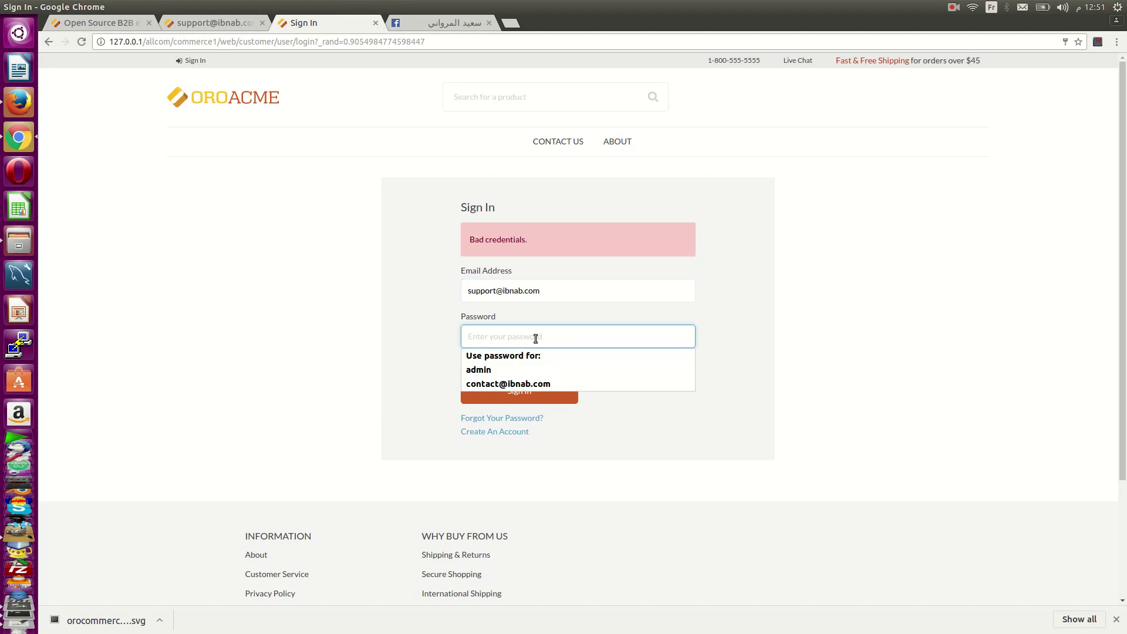
pyautogui.write('123456')
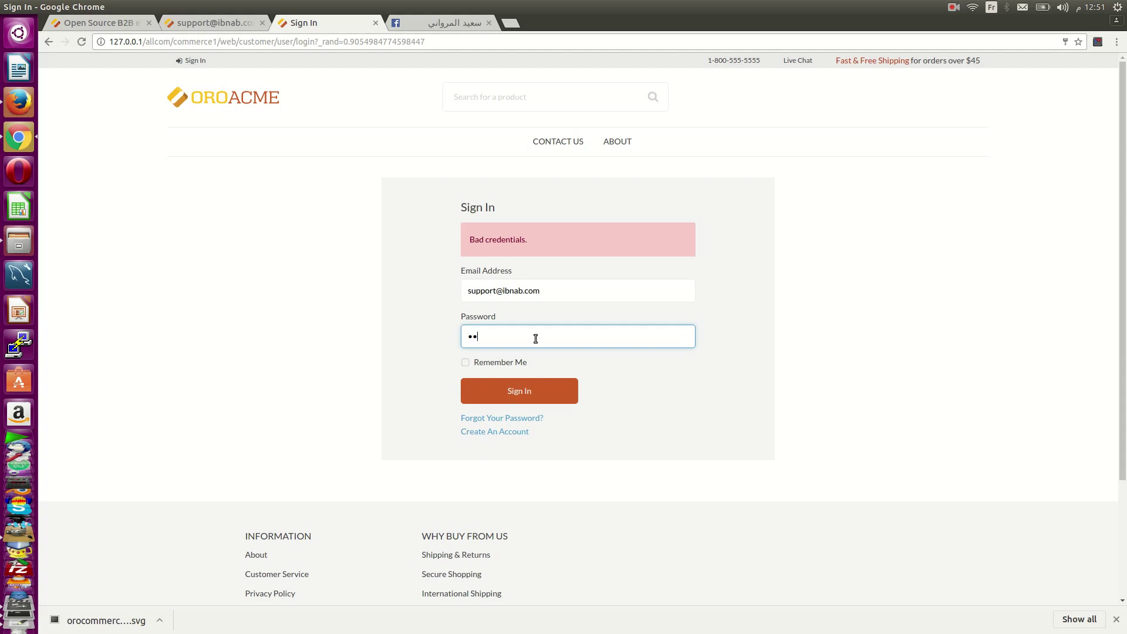
pyautogui.write('789012')
pyautogui.press('BackSpace')
pyautogui.press('BackSpace')
pyautogui.press('BackSpace')
pyautogui.press('BackSpace')
pyautogui.press('BackSpace')
pyautogui.press('BackSpace')
pyautogui.press('BackSpace')
pyautogui.press('BackSpace')
pyautogui.press('BackSpace')
pyautogui.press('BackSpace')
pyautogui.press('BackSpace')
pyautogui.press('BackSpace')
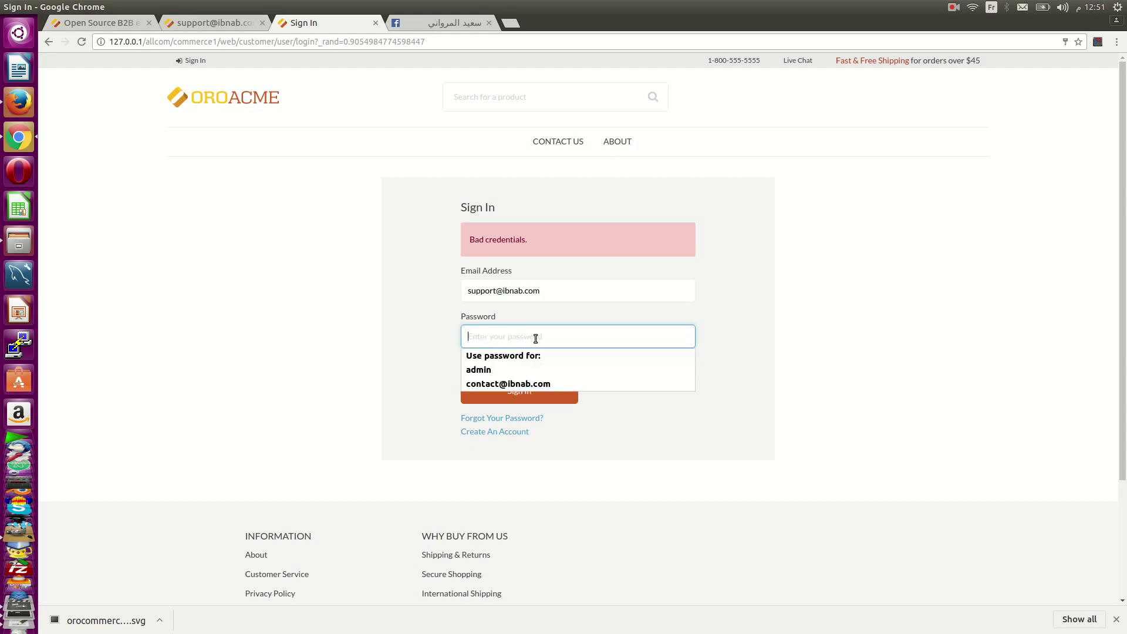
pyautogui.write('123456789')
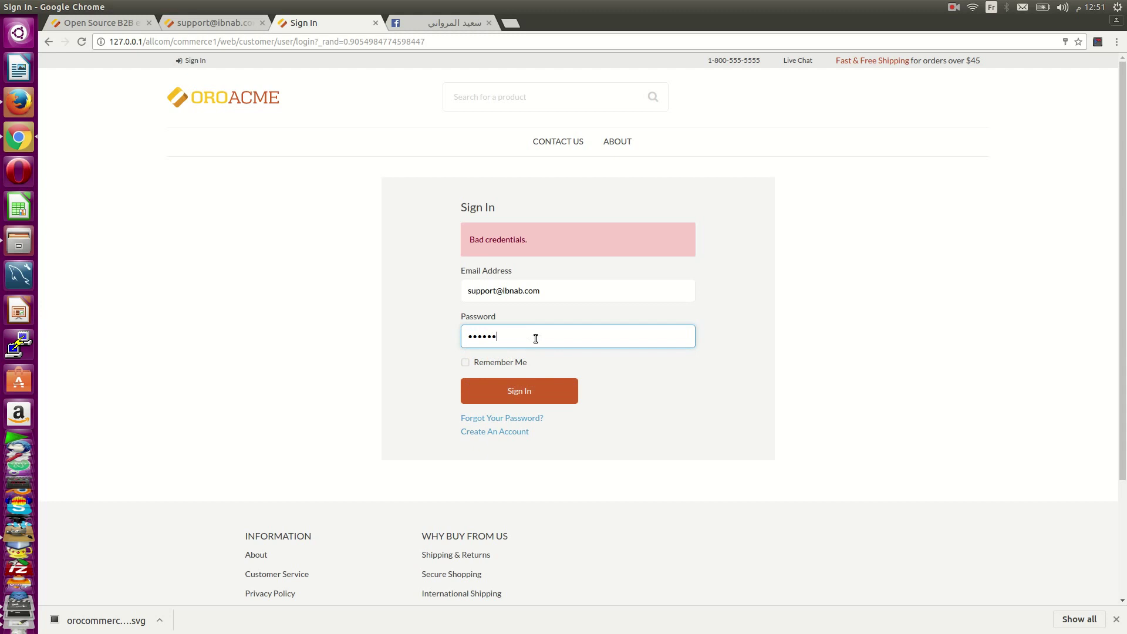
pyautogui.write('012')
pyautogui.press('Return')
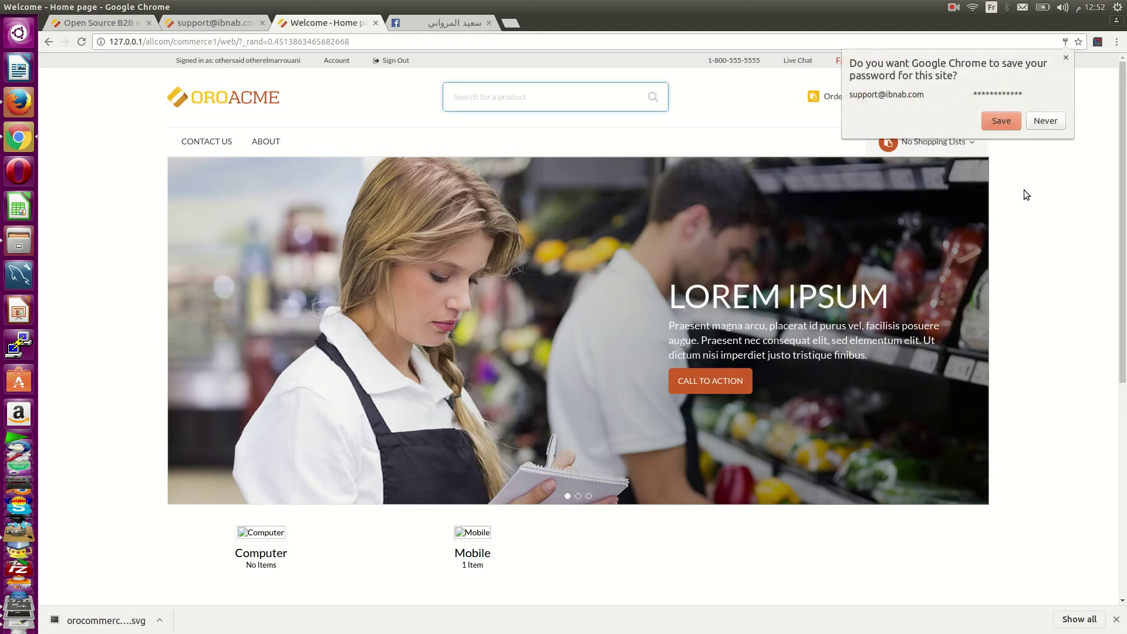
pyautogui.click(1024, 193)
pyautogui.moveTo(950, 147)
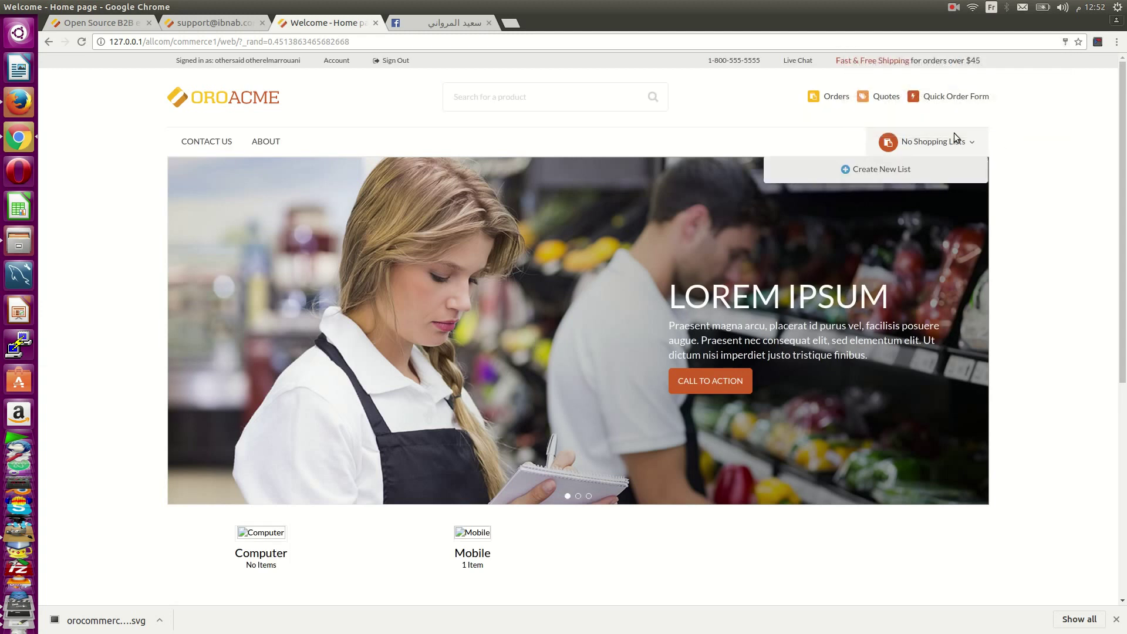
# - Check the Ibnab2 account's Customer Users tab, then return to the All Accounts list
pyautogui.click(222, 24)
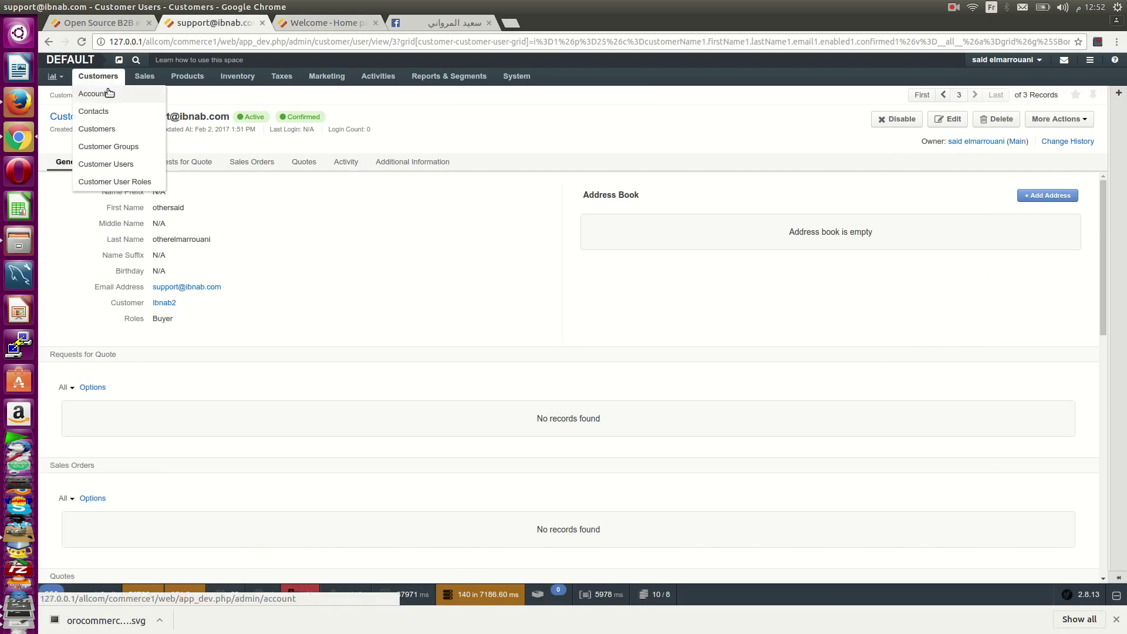
pyautogui.click(110, 92)
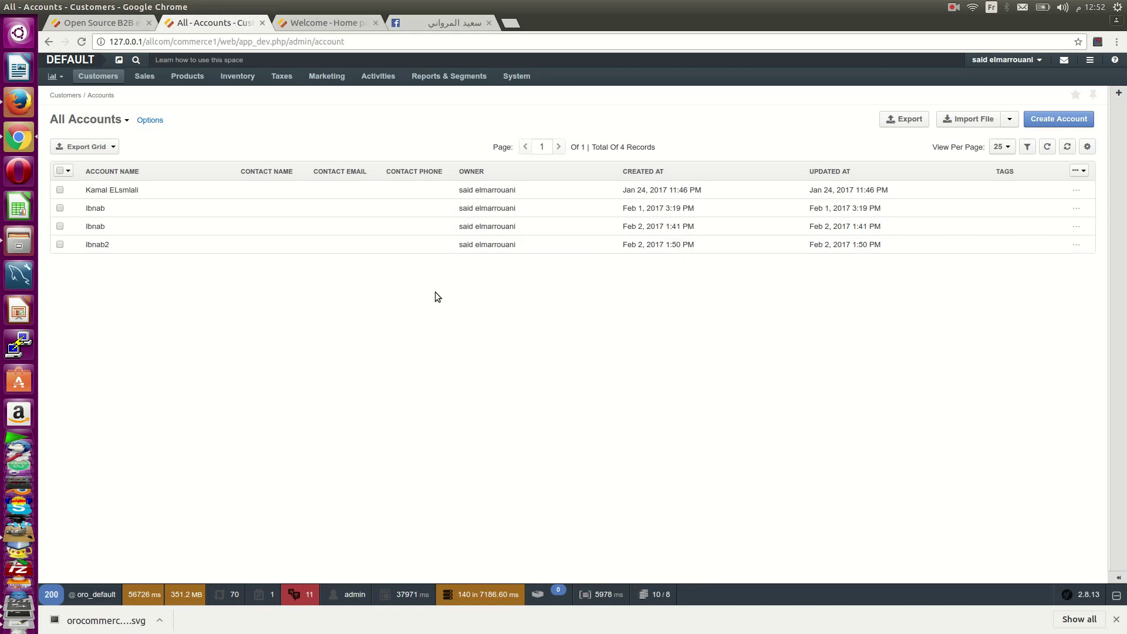
pyautogui.click(315, 242)
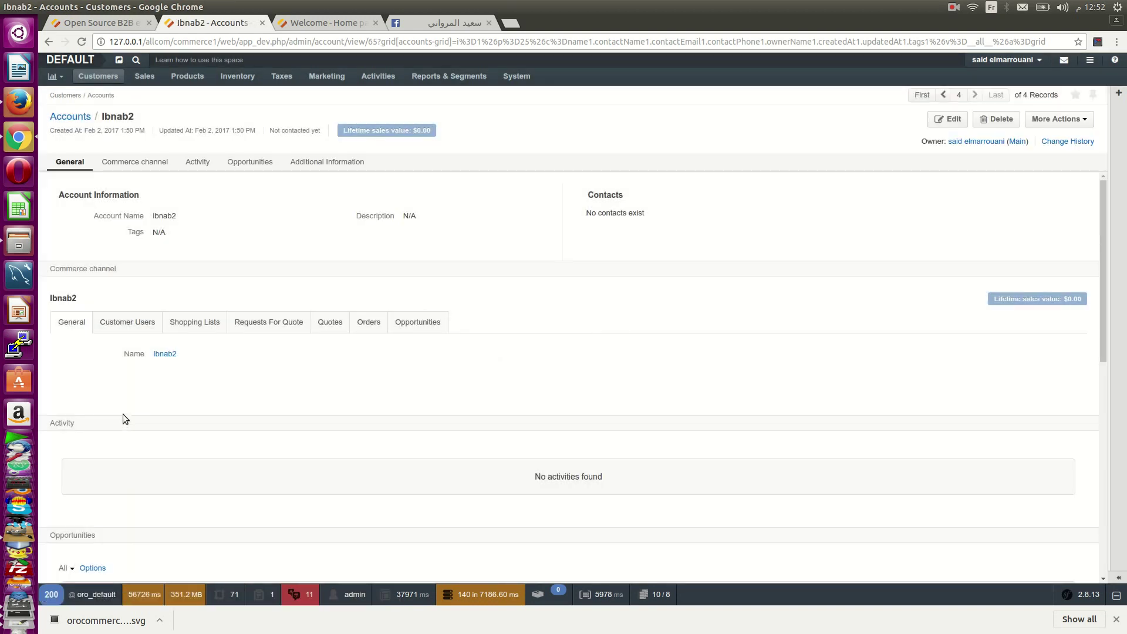
pyautogui.click(122, 323)
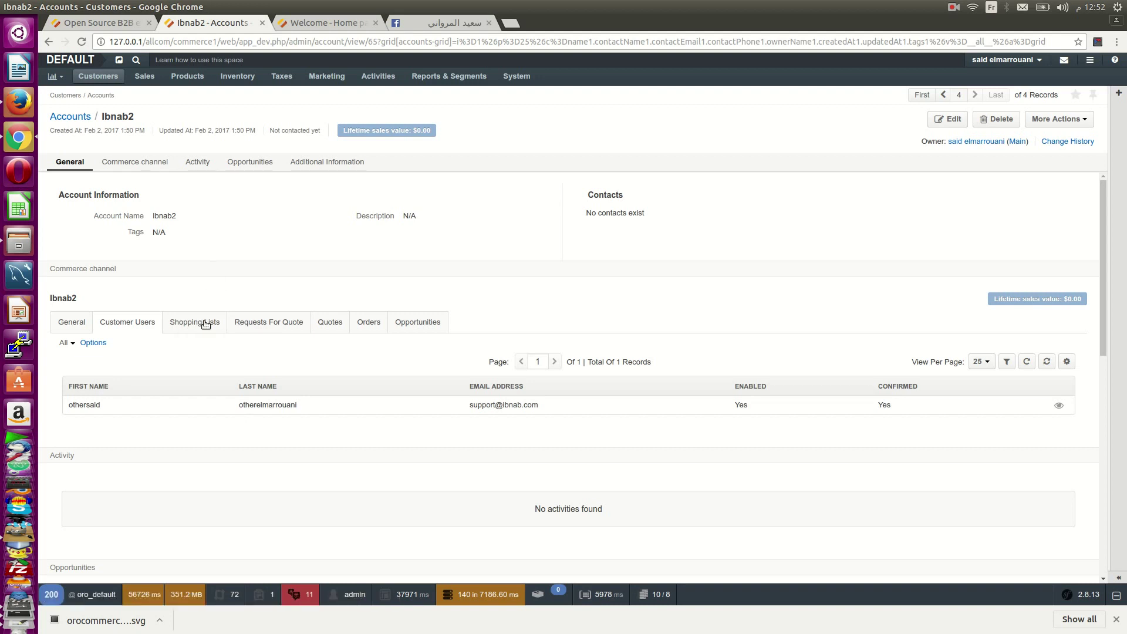
pyautogui.moveTo(101, 78)
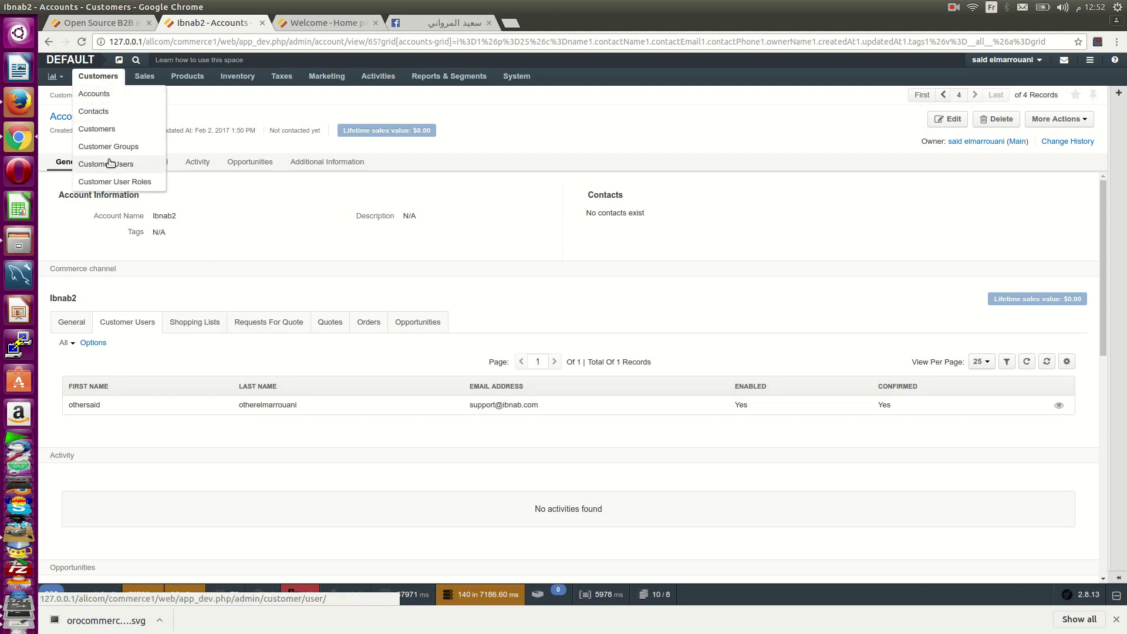
pyautogui.click(130, 101)
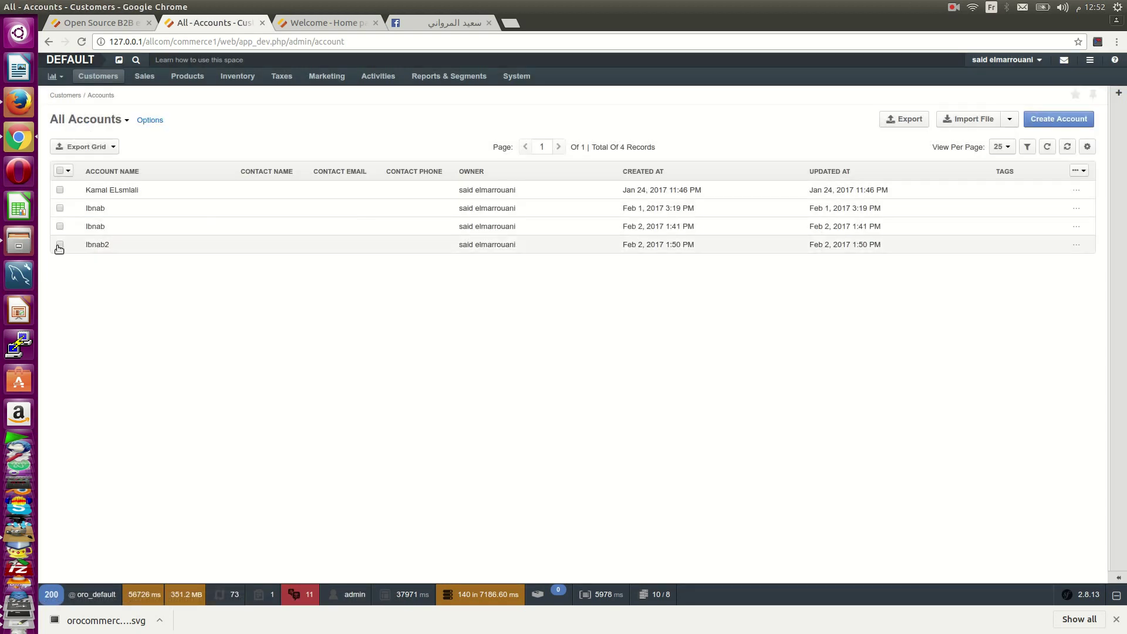
# - Select Ibnab, Ibnab and Ibnab2 and merge them, keeping the first Ibnab as master
pyautogui.click(60, 244)
pyautogui.click(59, 226)
pyautogui.click(59, 208)
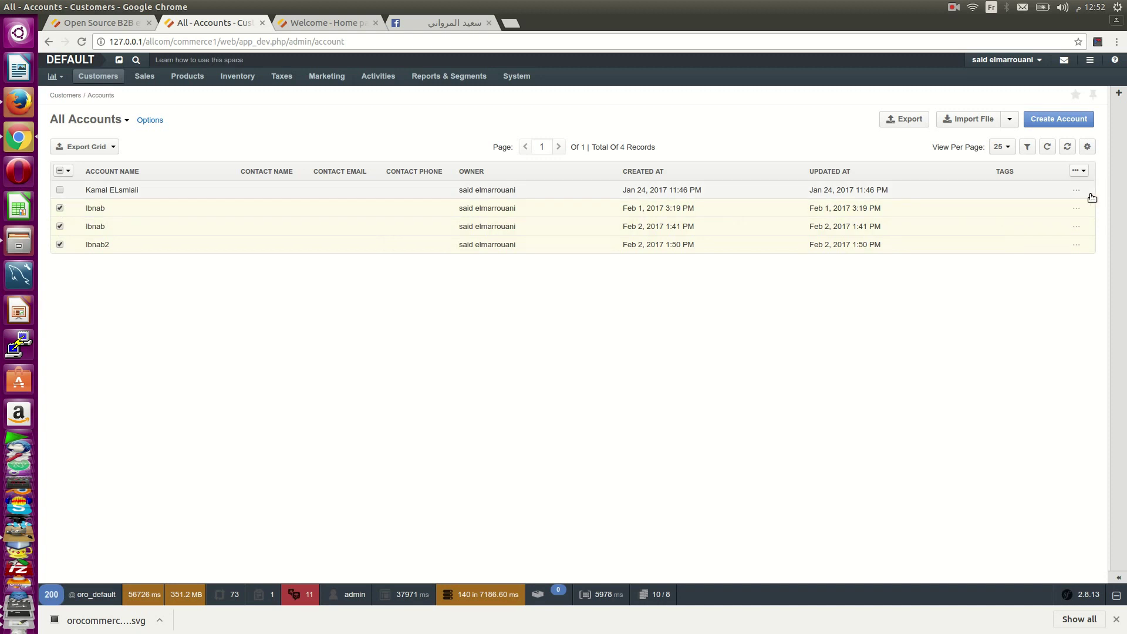
pyautogui.click(1079, 171)
pyautogui.click(1063, 184)
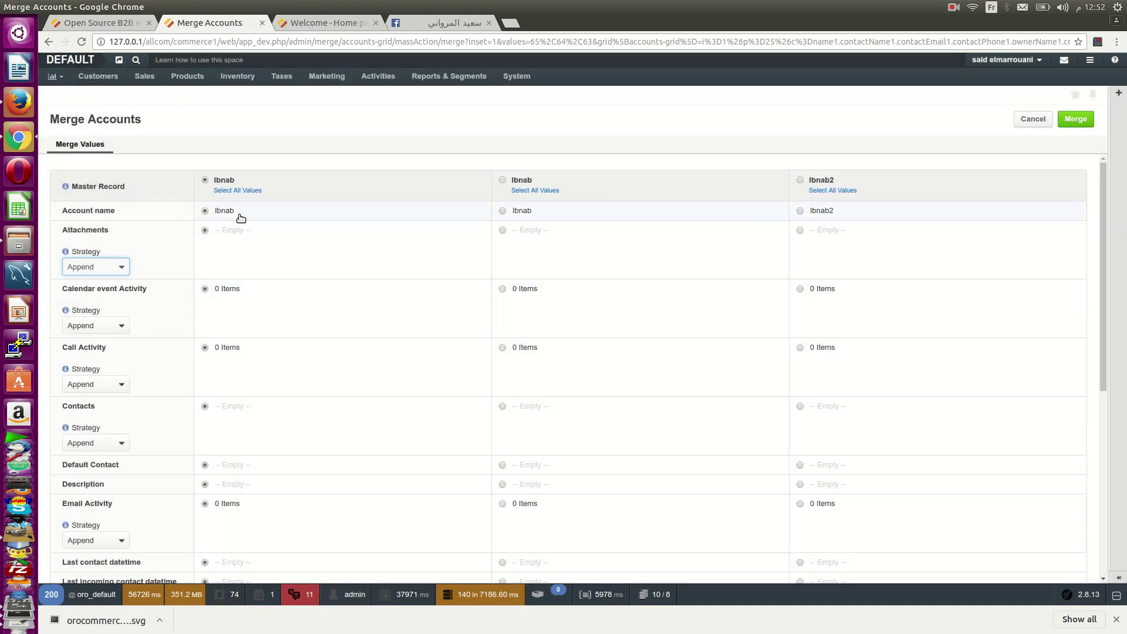
pyautogui.click(1091, 120)
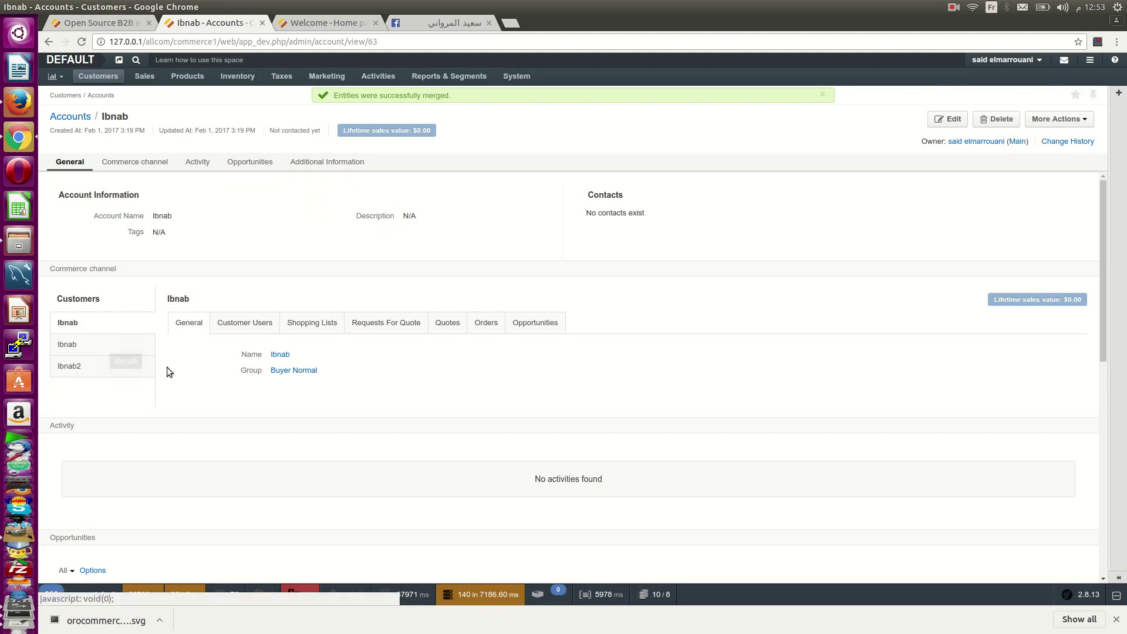
# - Review each merged customer's users, then show the first Ibnab customer's Shopping Lists with the $10.00 Quick Order
pyautogui.scroll(-2, 171, 370)
pyautogui.scroll(1, 165, 307)
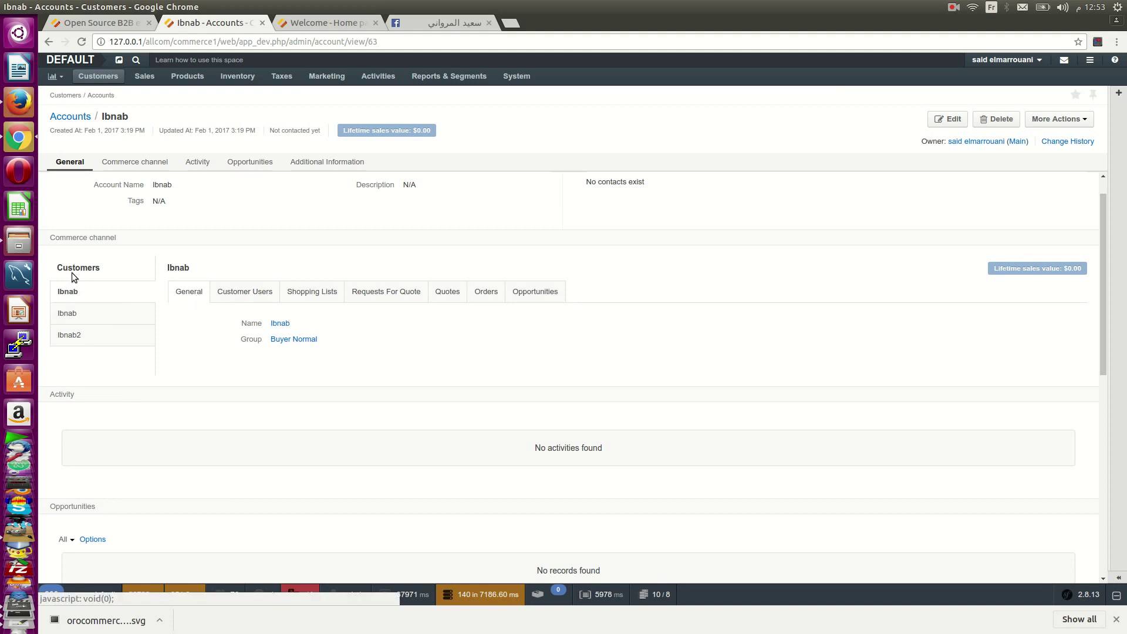
pyautogui.click(248, 292)
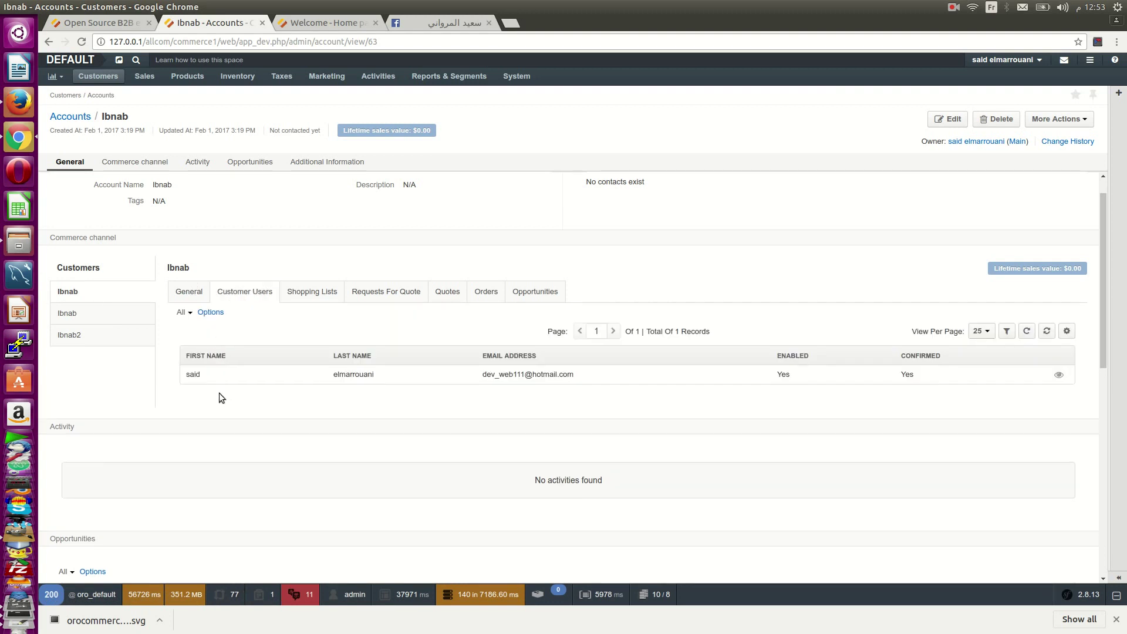
pyautogui.click(84, 313)
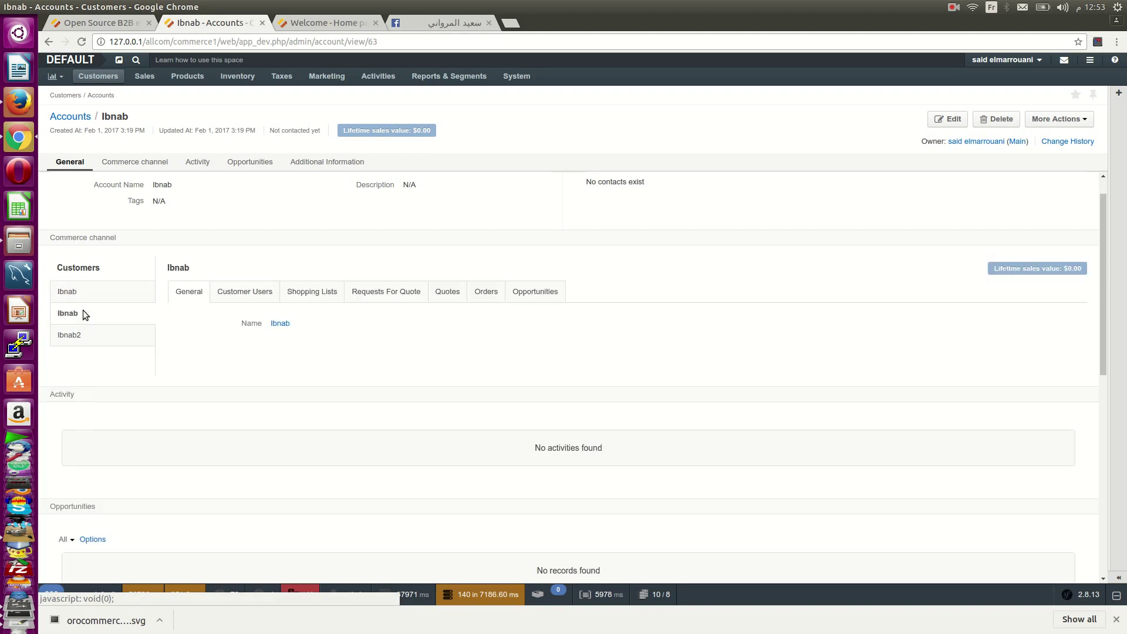
pyautogui.click(247, 297)
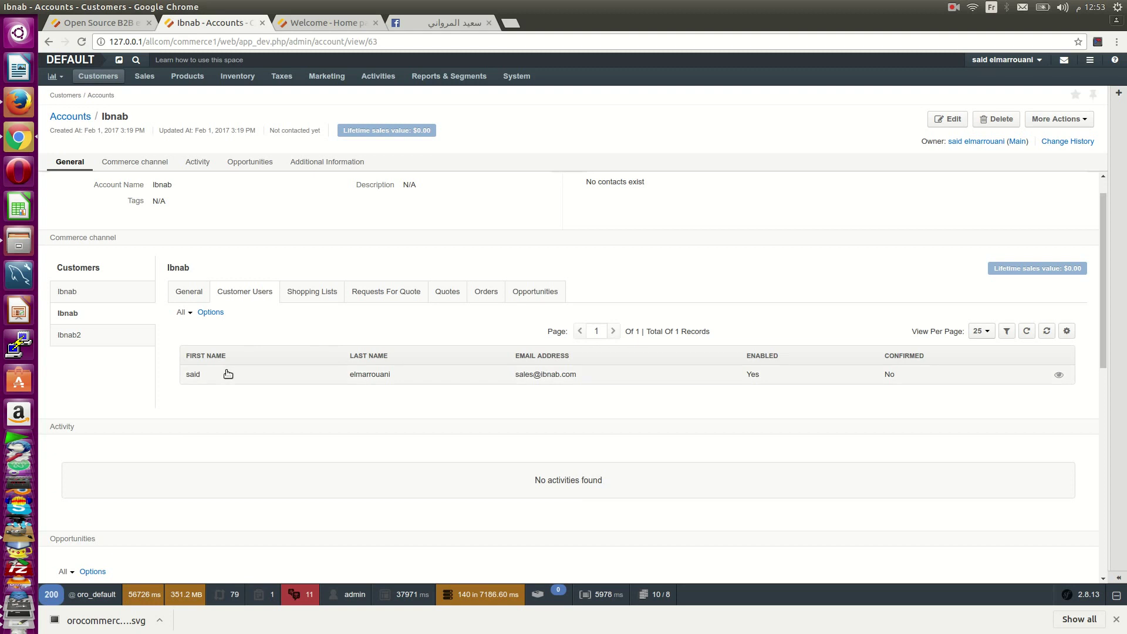
pyautogui.click(79, 334)
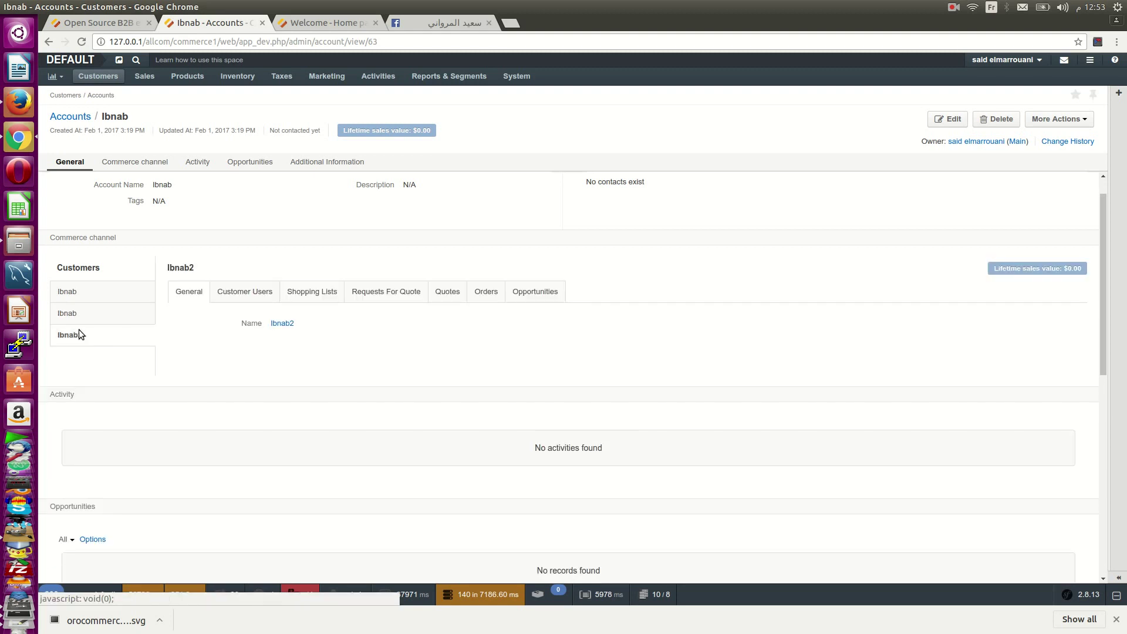
pyautogui.click(135, 293)
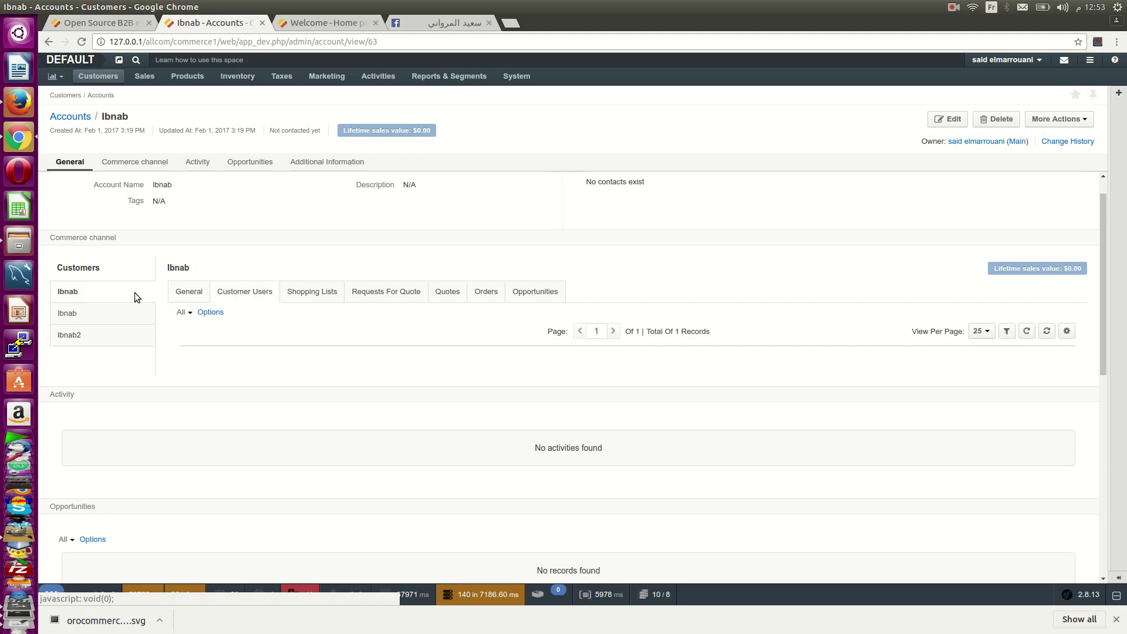
pyautogui.click(298, 299)
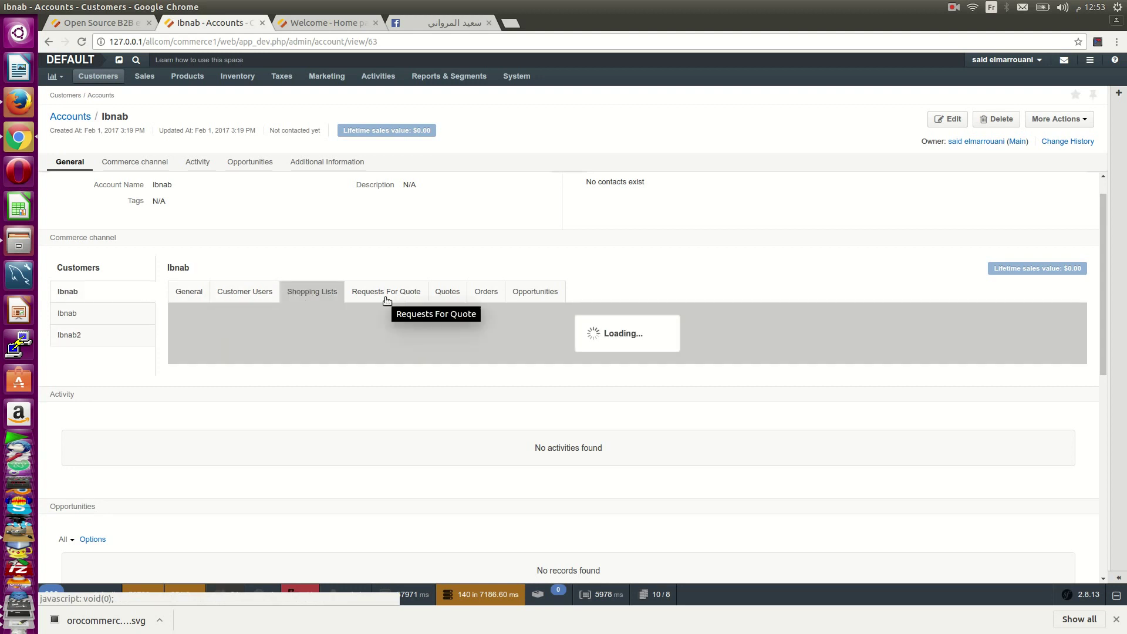
# - Browse Customers > Contacts and its single contact record, then bring up the All Customers list
pyautogui.moveTo(101, 82)
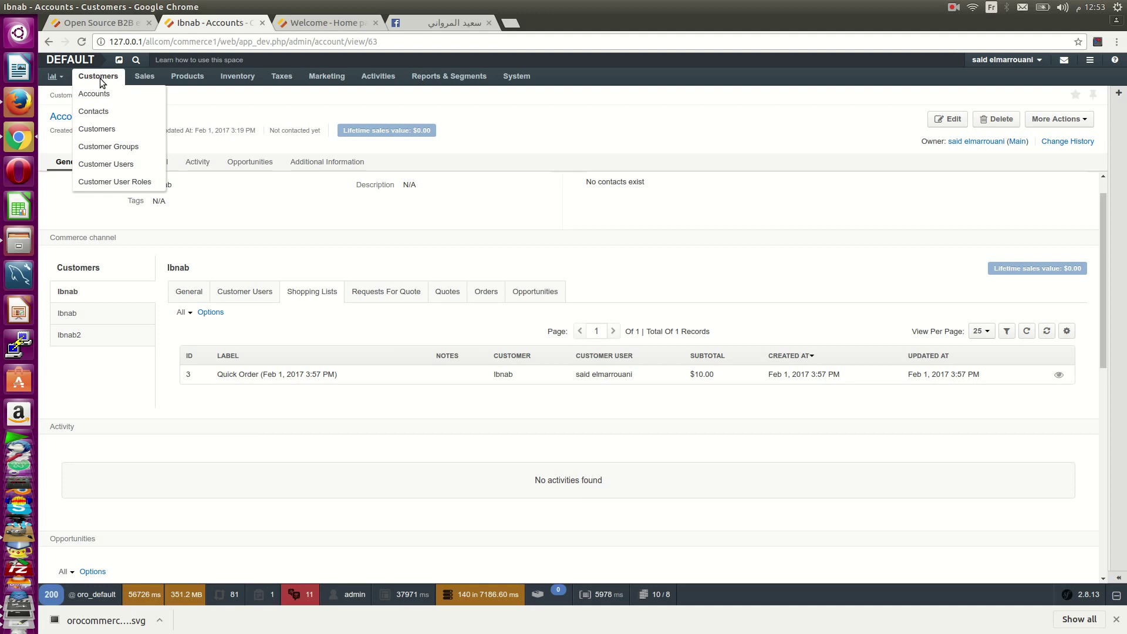
pyautogui.click(128, 112)
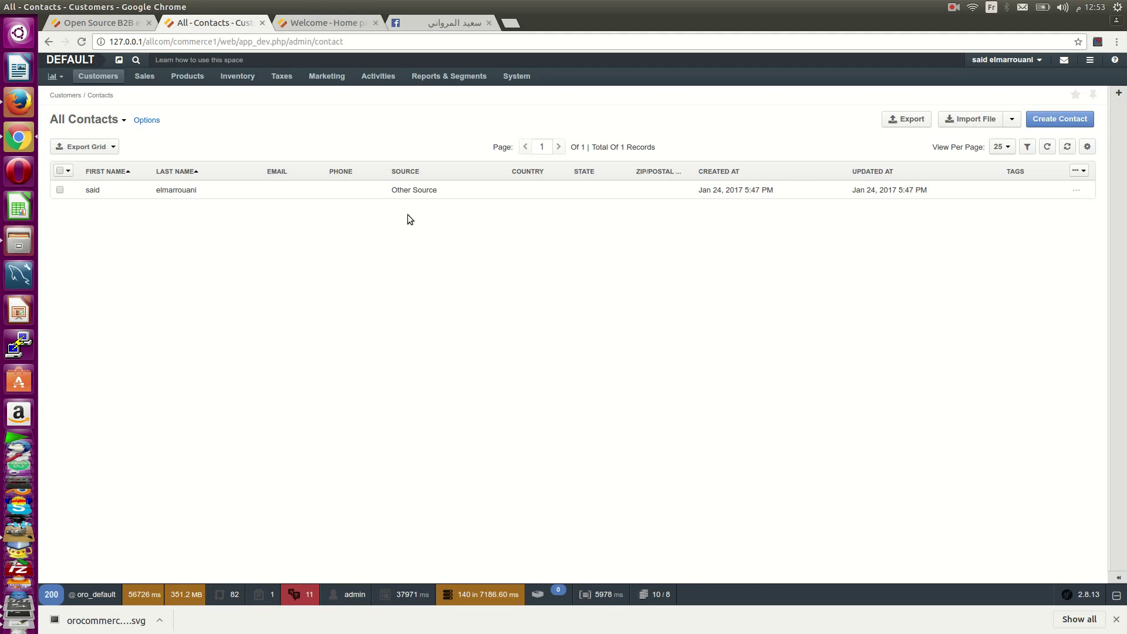
pyautogui.click(115, 192)
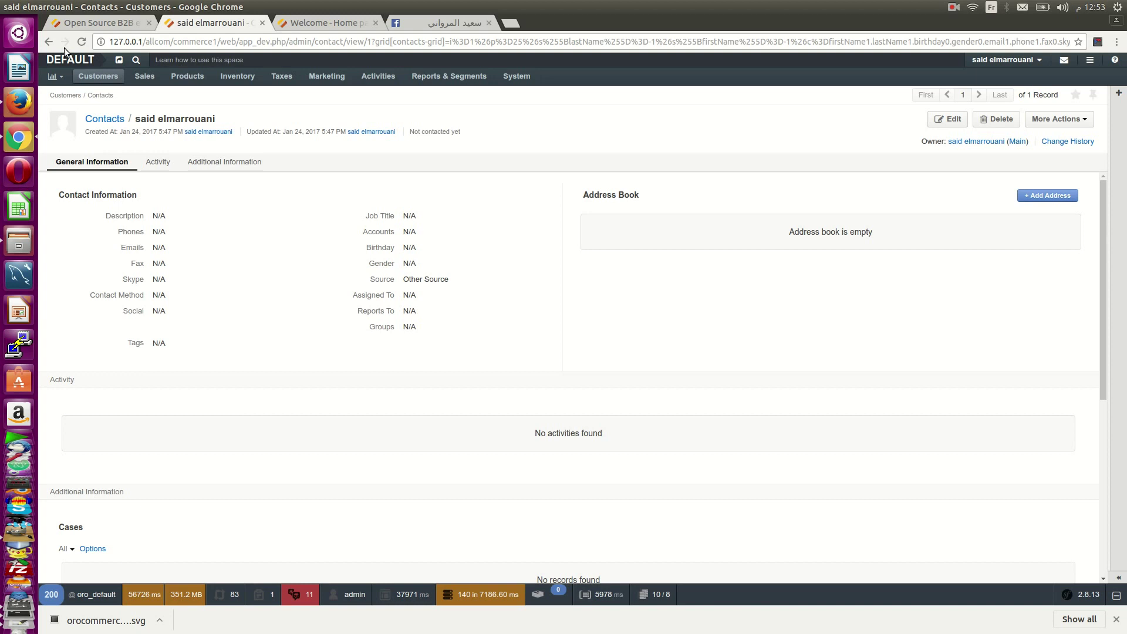
pyautogui.scroll(-4, 310, 312)
pyautogui.scroll(4, 310, 311)
pyautogui.moveTo(98, 76)
pyautogui.click(107, 125)
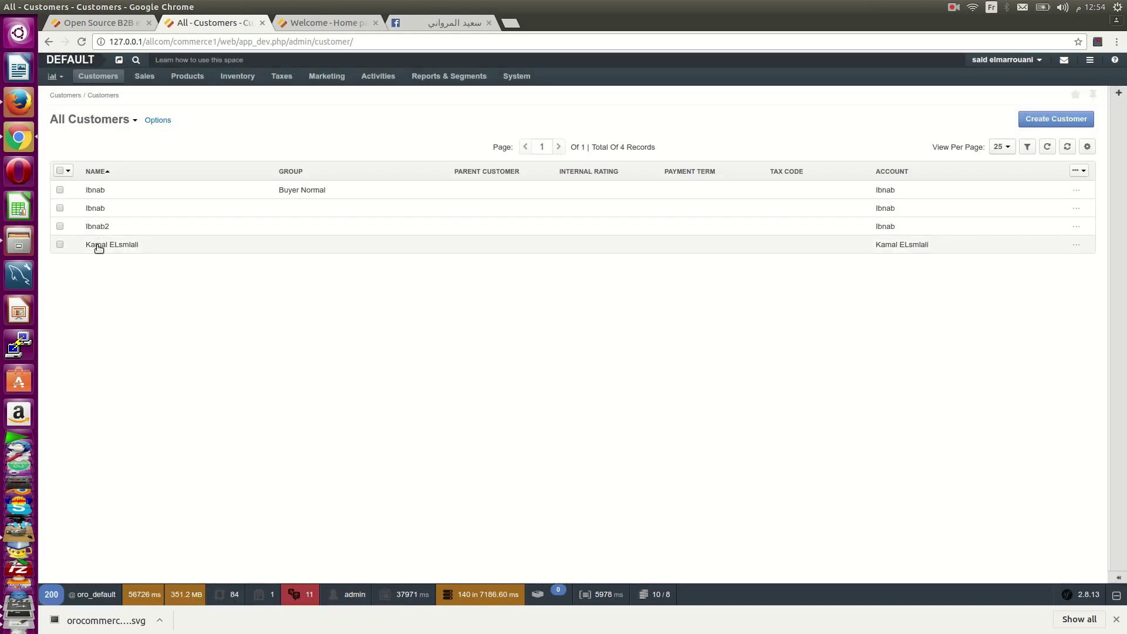
# - Show the All Customer Users list with its 3 enabled records
pyautogui.moveTo(101, 77)
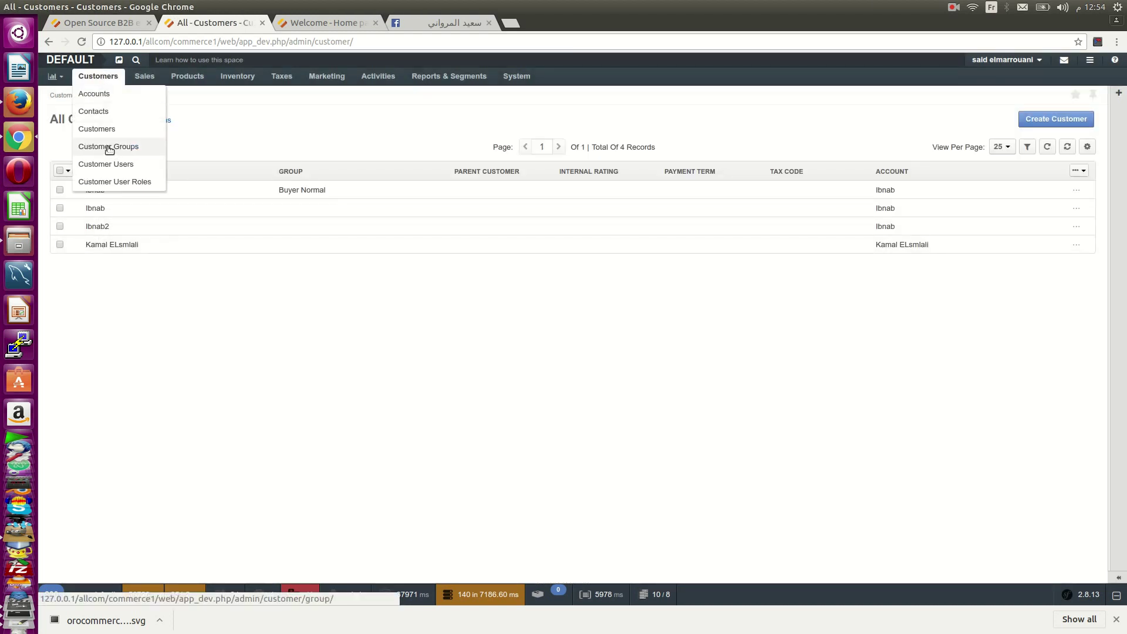
pyautogui.click(111, 165)
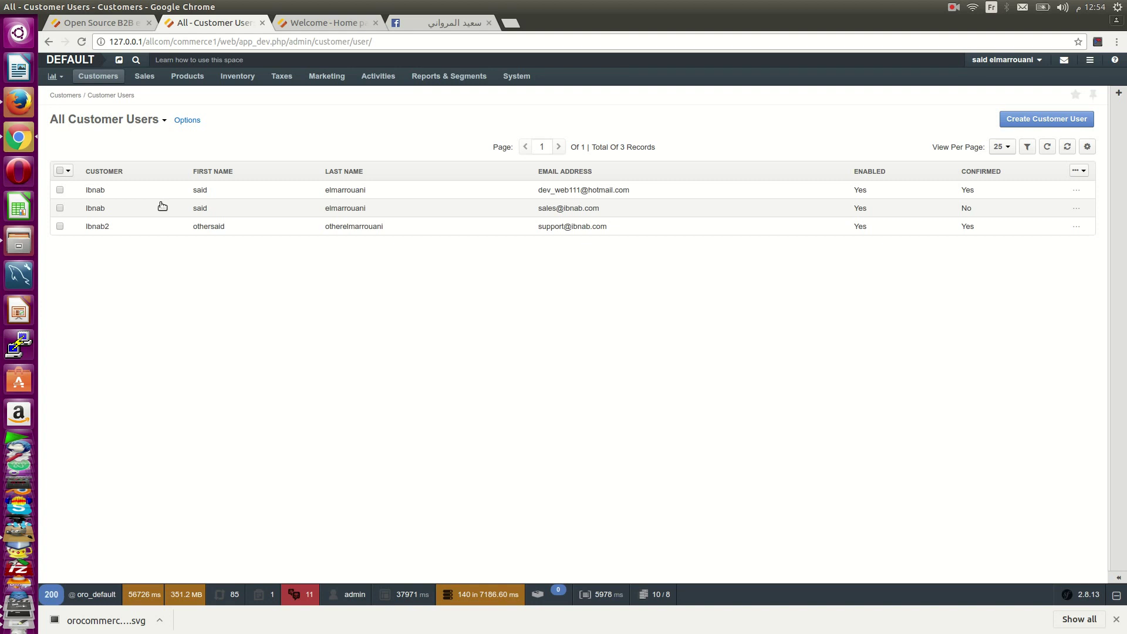
pyautogui.moveTo(111, 82)
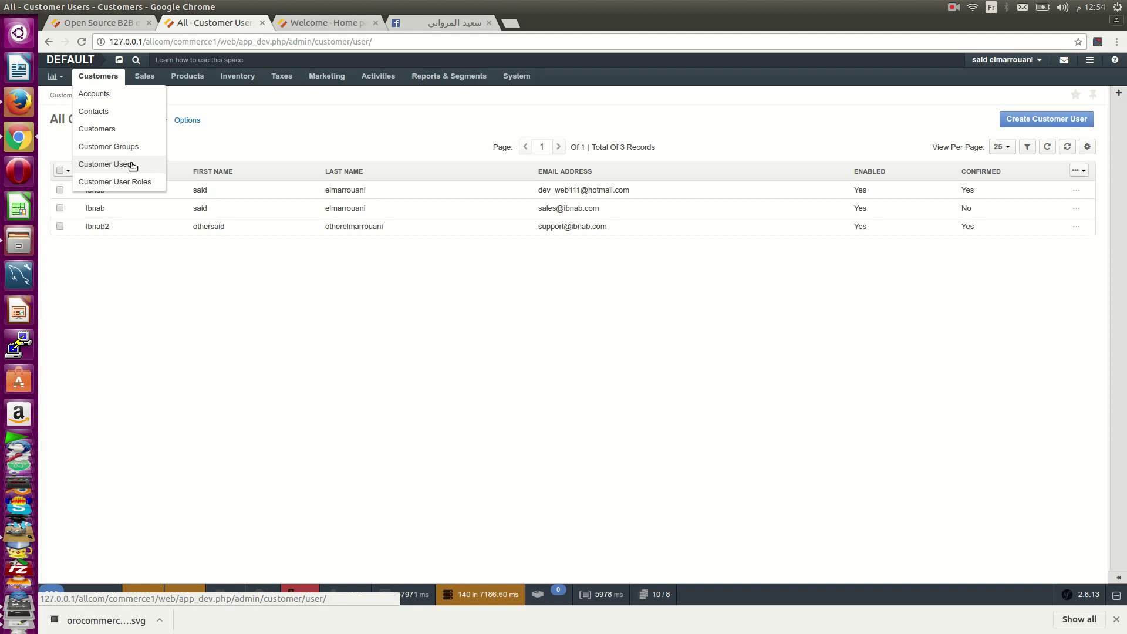
# - Go to the storefront's Mobile category listing the Hp 2323 product
pyautogui.click(308, 23)
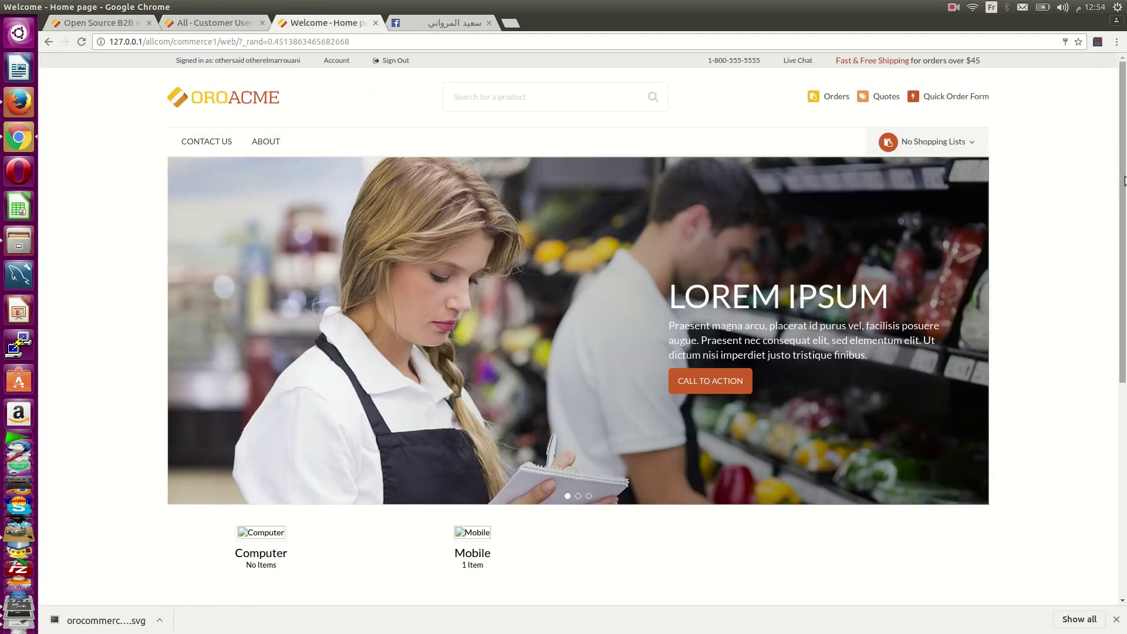
pyautogui.moveTo(1123, 180); pyautogui.dragTo(1118, 118)
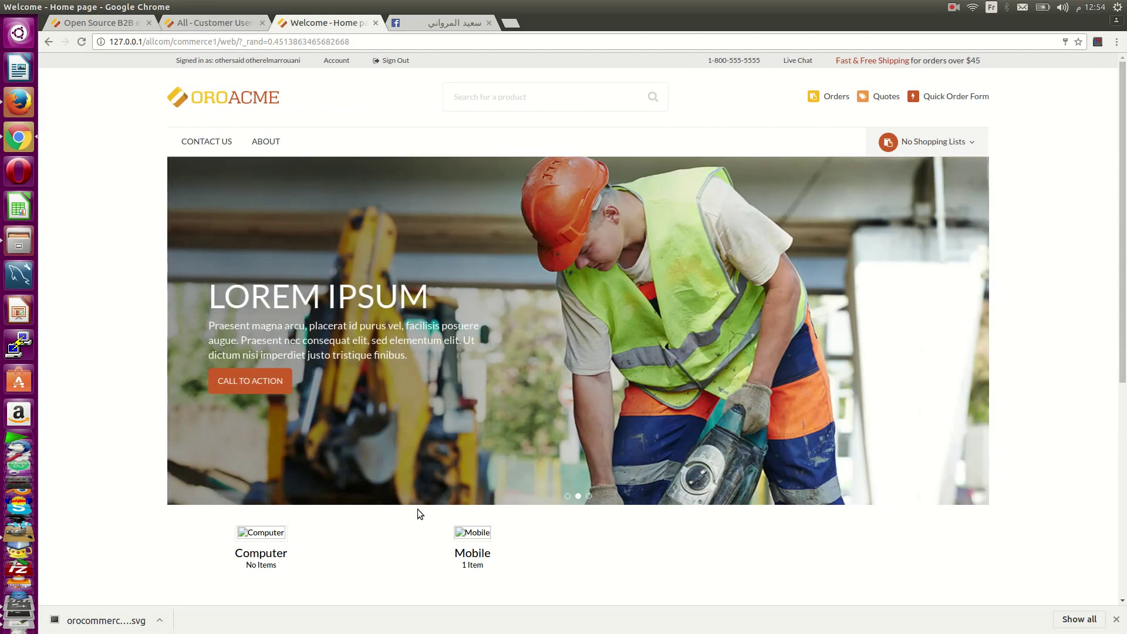
pyautogui.click(470, 566)
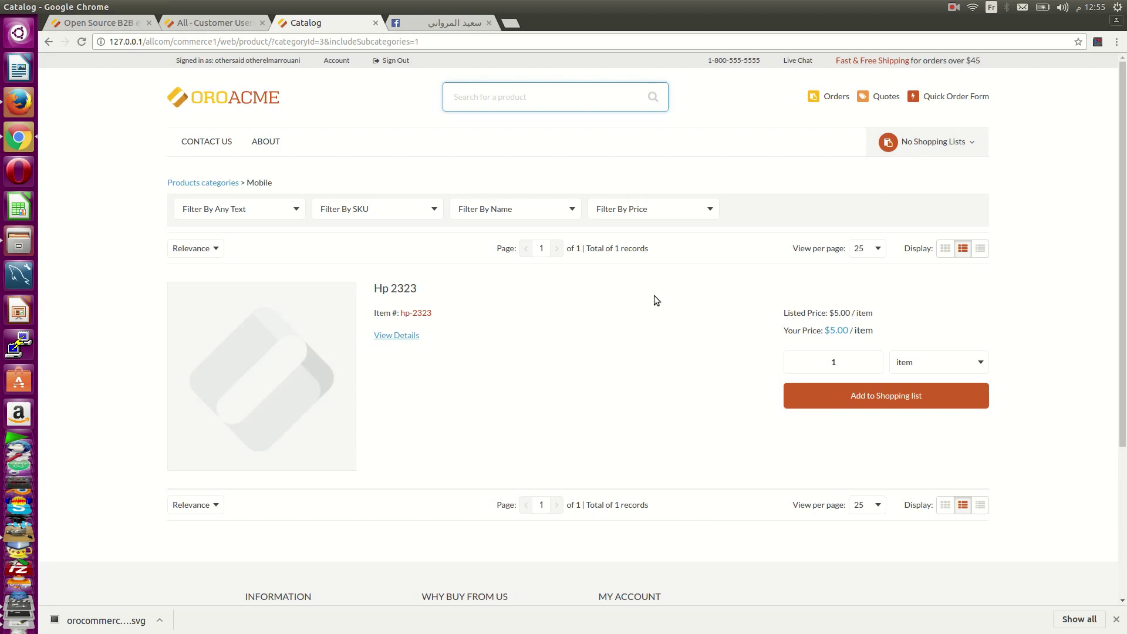
# - Add Hp 2323 to Shopping list (1 item, $5.00) and expand its shopping list actions
pyautogui.click(868, 397)
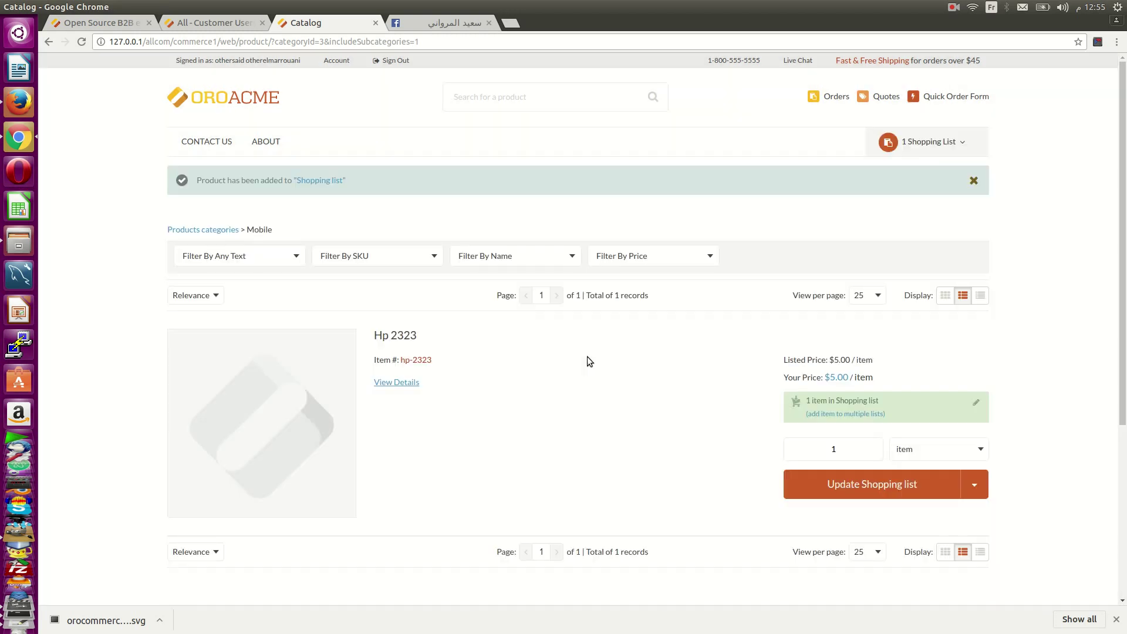
pyautogui.scroll(-5, 587, 356)
pyautogui.scroll(5, 587, 357)
pyautogui.click(969, 136)
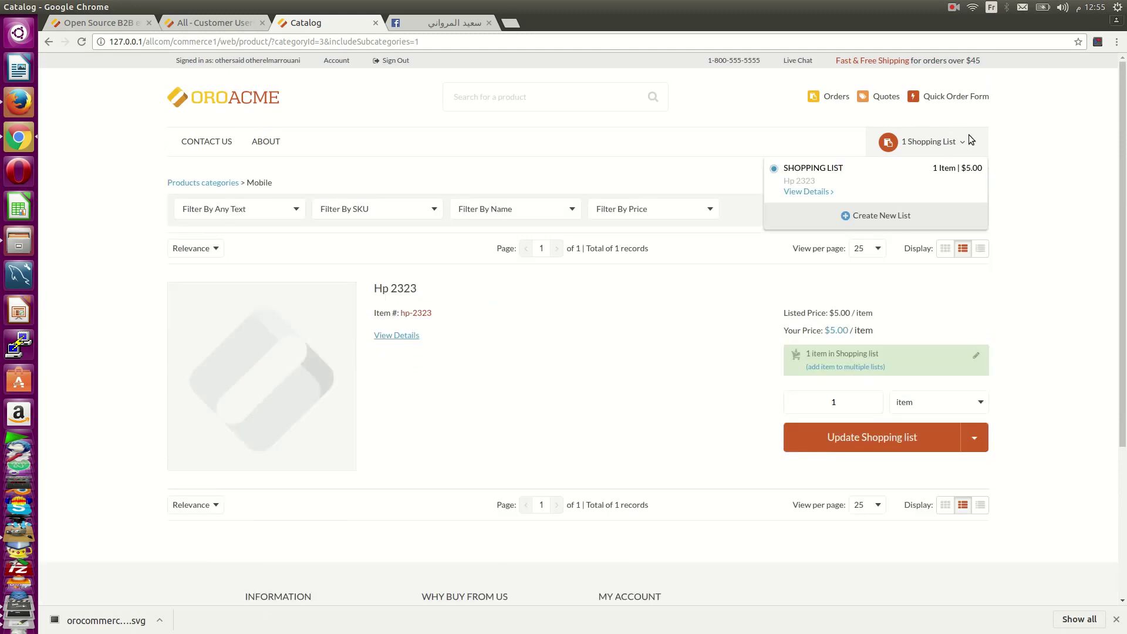
pyautogui.click(980, 437)
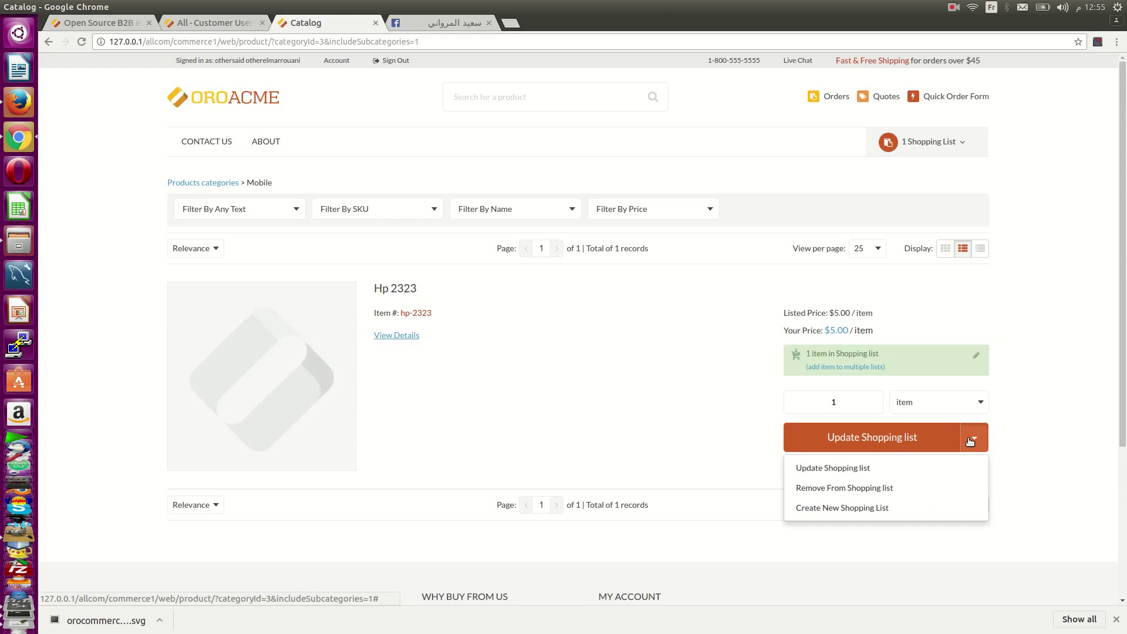
# - Create a new shopping list 'Shopping list2' containing Hp 2323 and view its details
pyautogui.click(890, 508)
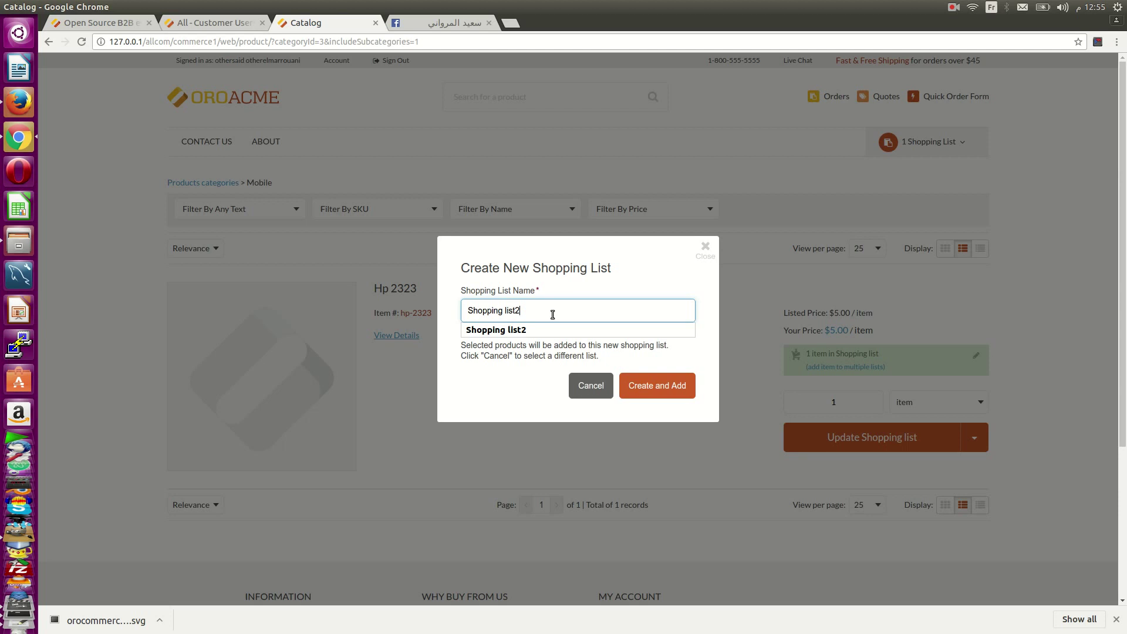
pyautogui.click(653, 386)
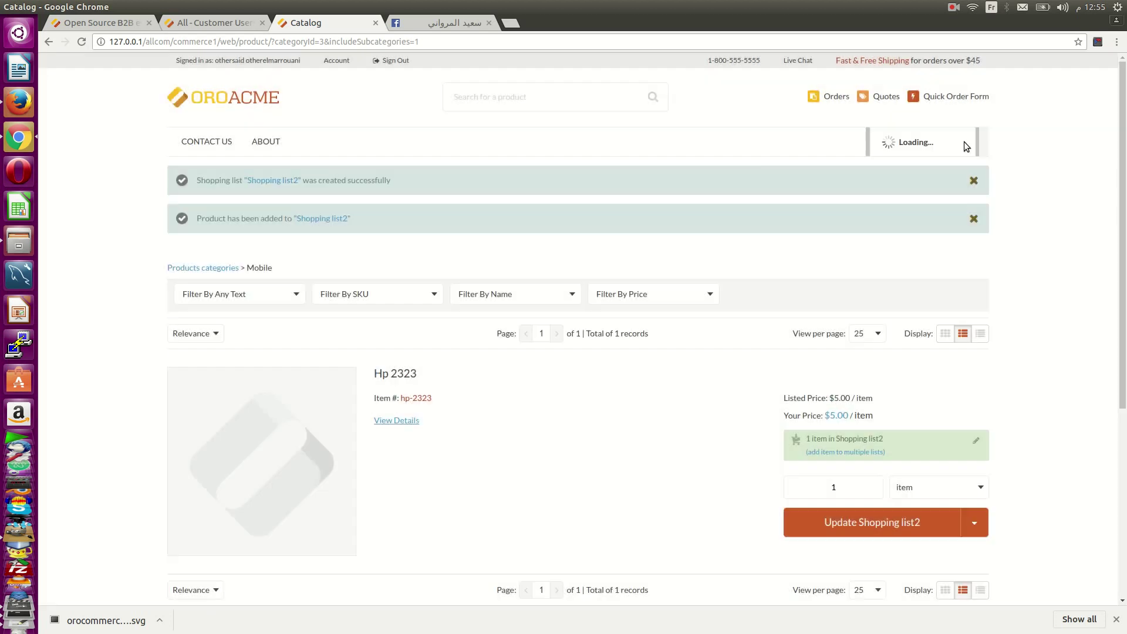
pyautogui.click(964, 144)
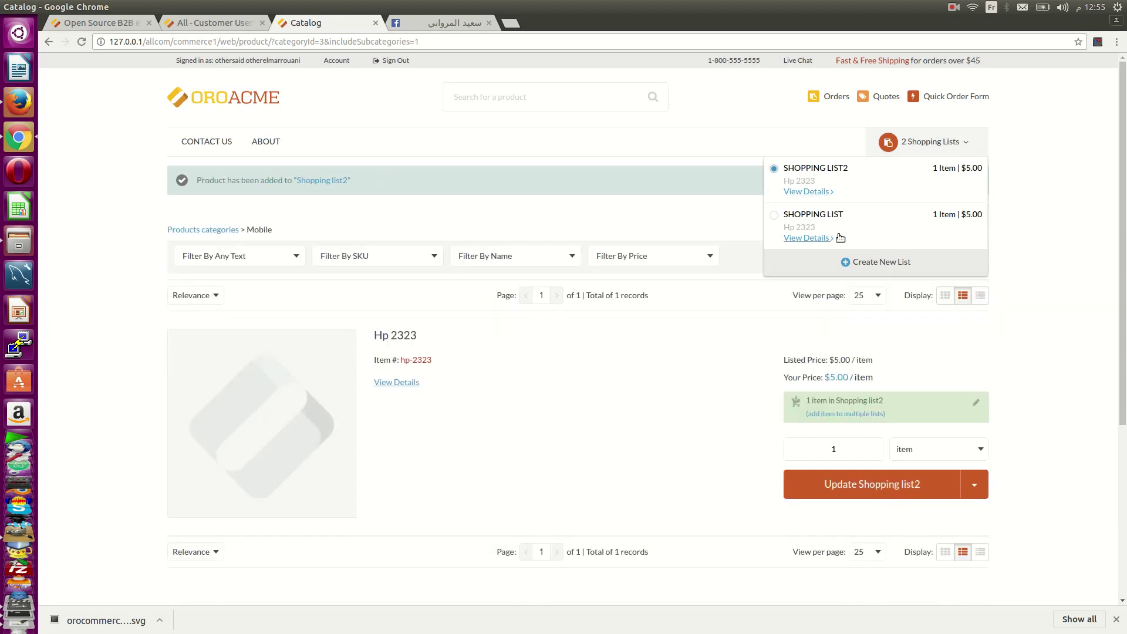
pyautogui.click(803, 192)
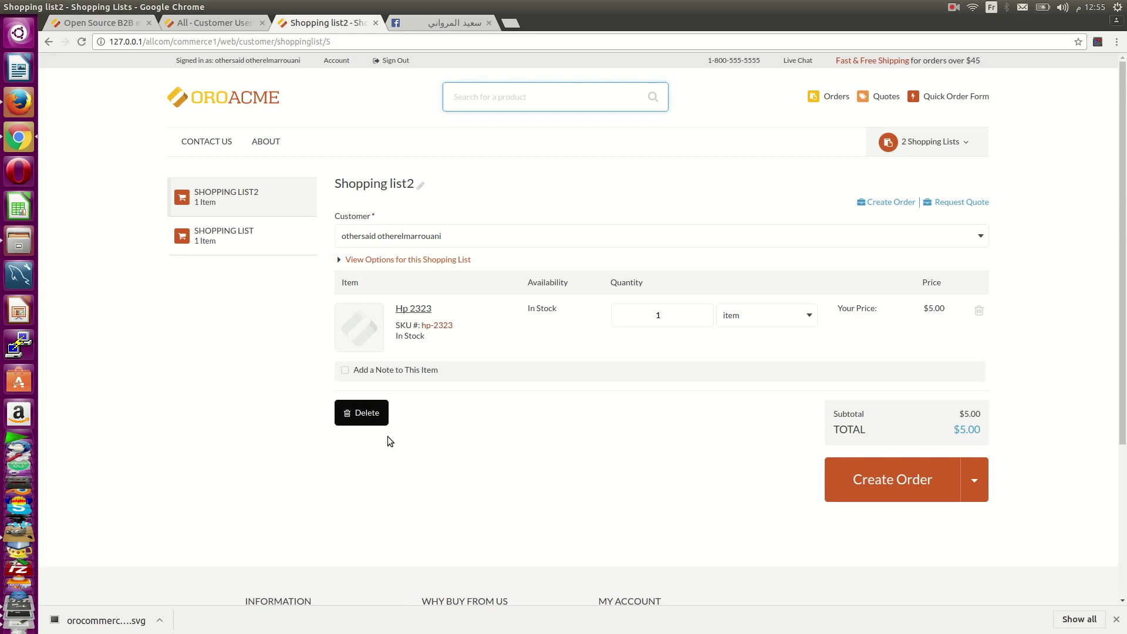
# - Choose Request Quote from the Create Order dropdown for Shopping list2
pyautogui.click(974, 485)
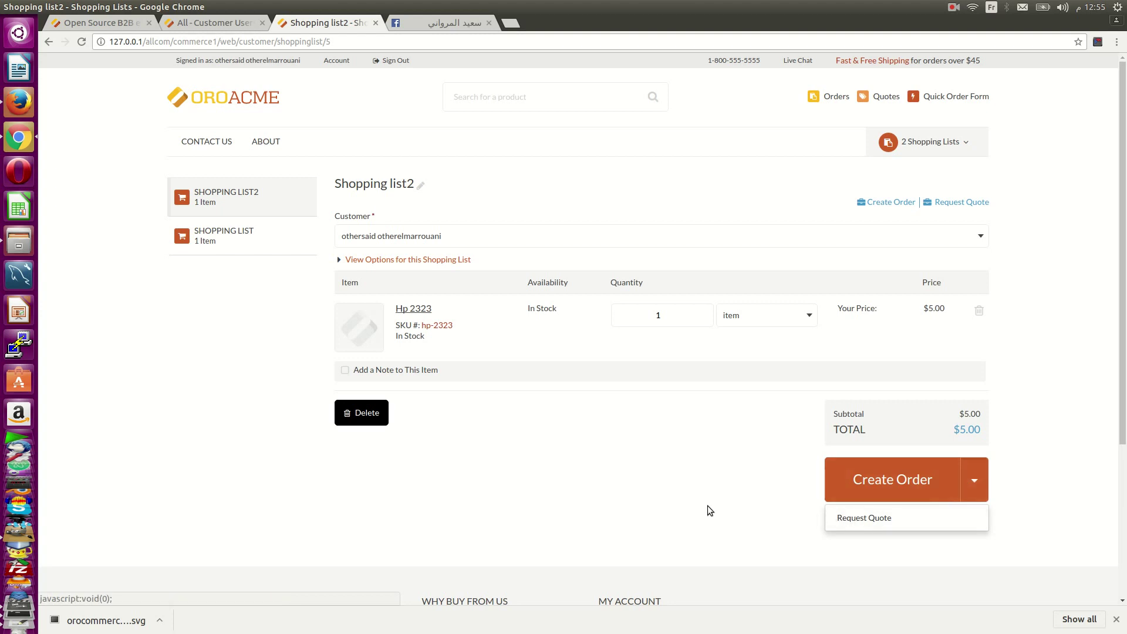
pyautogui.click(501, 458)
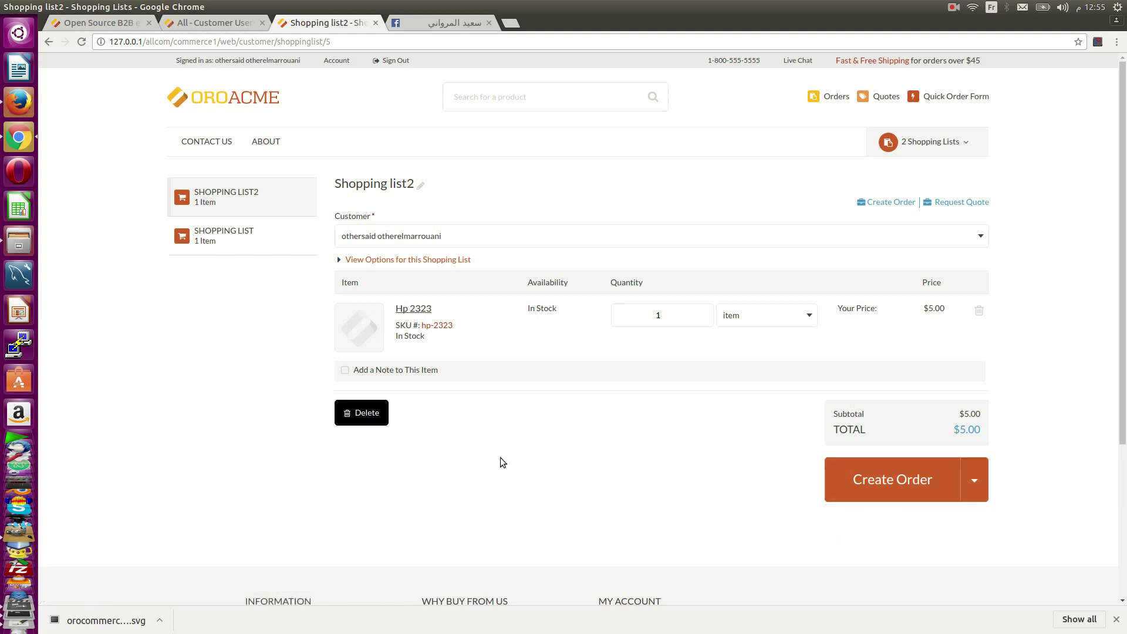
pyautogui.click(974, 485)
pyautogui.click(605, 449)
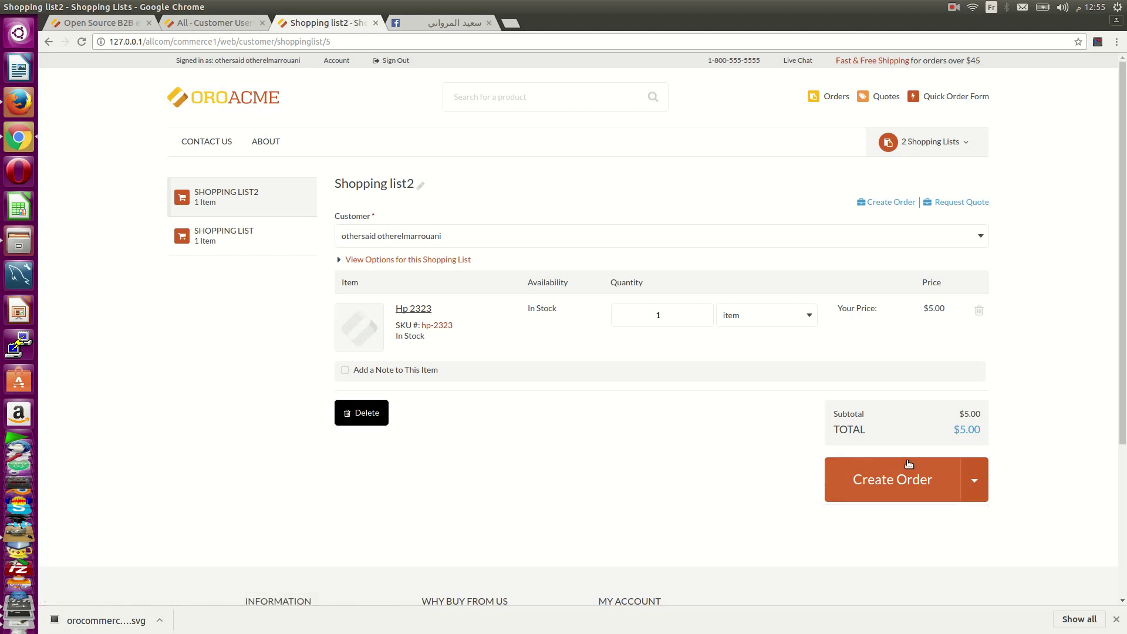
pyautogui.click(971, 482)
pyautogui.click(847, 518)
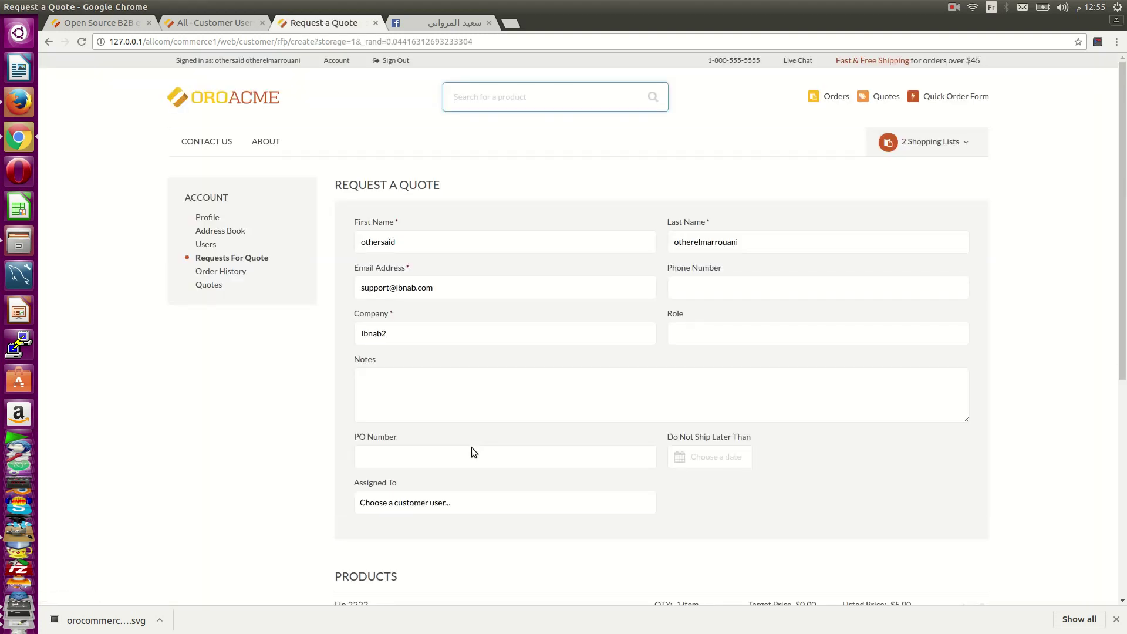
# - Write the note 'i want for 4$' on the quote request and review the contact fields
pyautogui.scroll(-5, 472, 448)
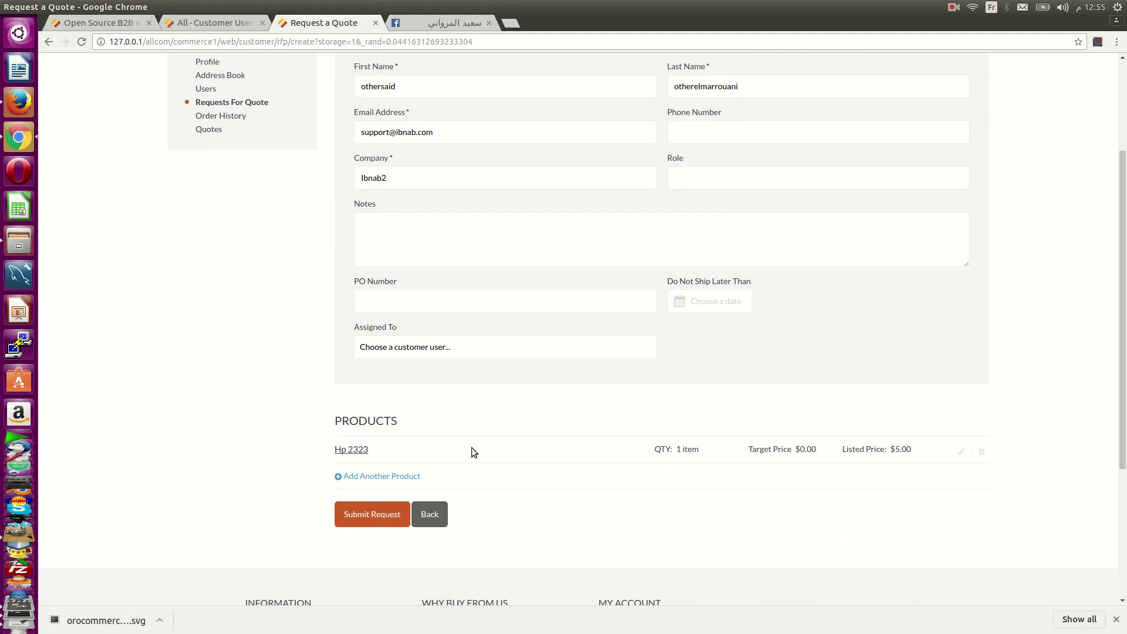
pyautogui.scroll(5, 471, 449)
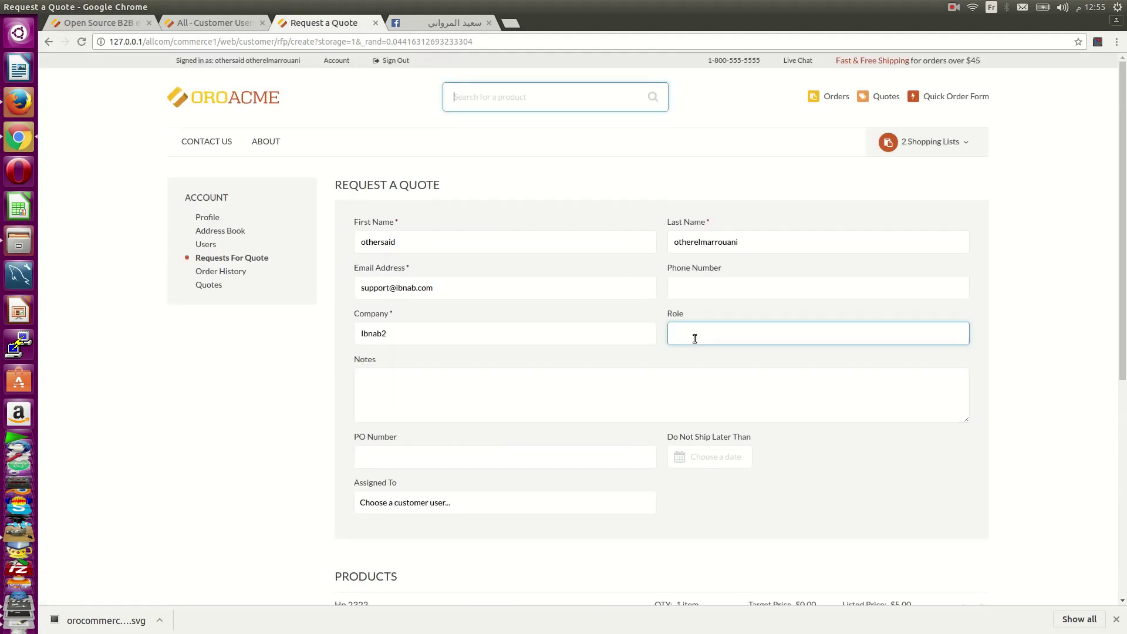
pyautogui.click(604, 387)
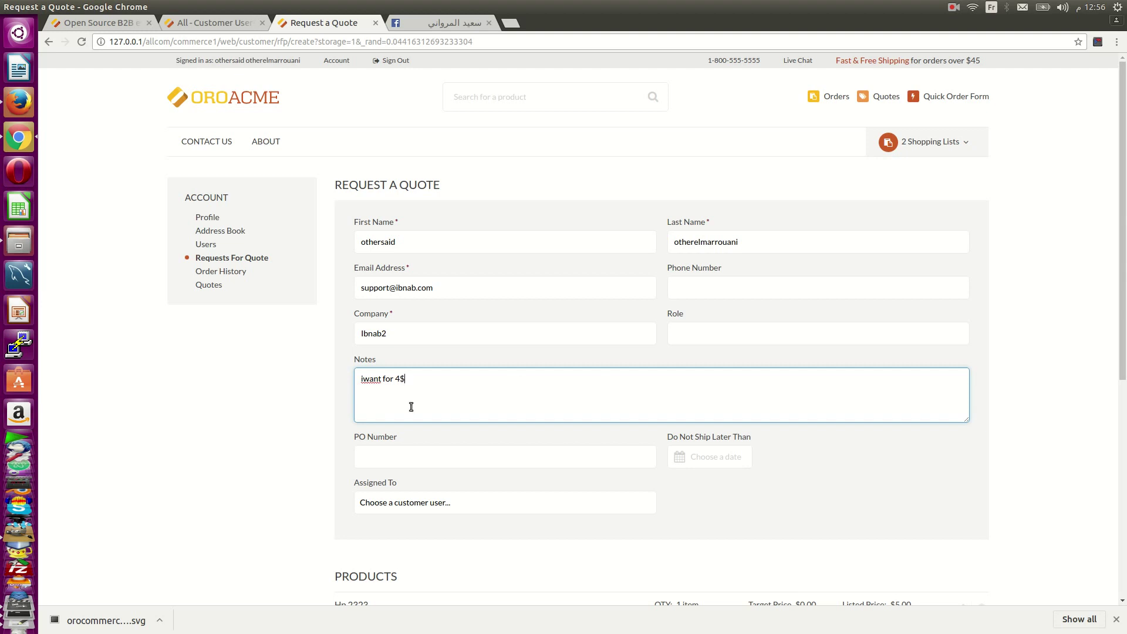
pyautogui.click(363, 382)
pyautogui.click(388, 330)
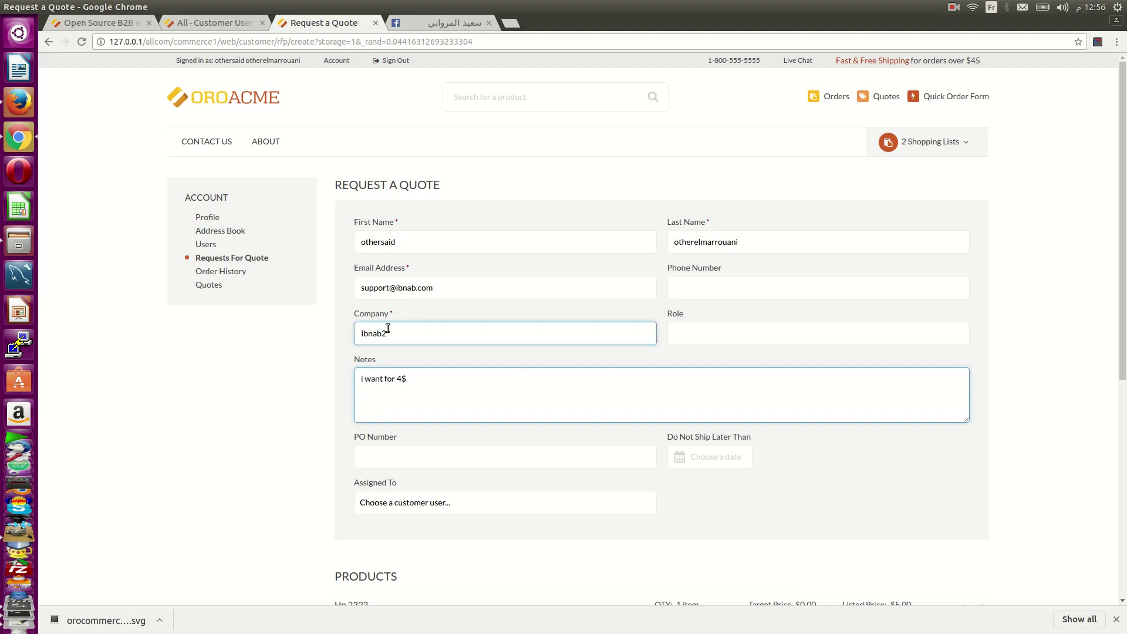
pyautogui.click(383, 270)
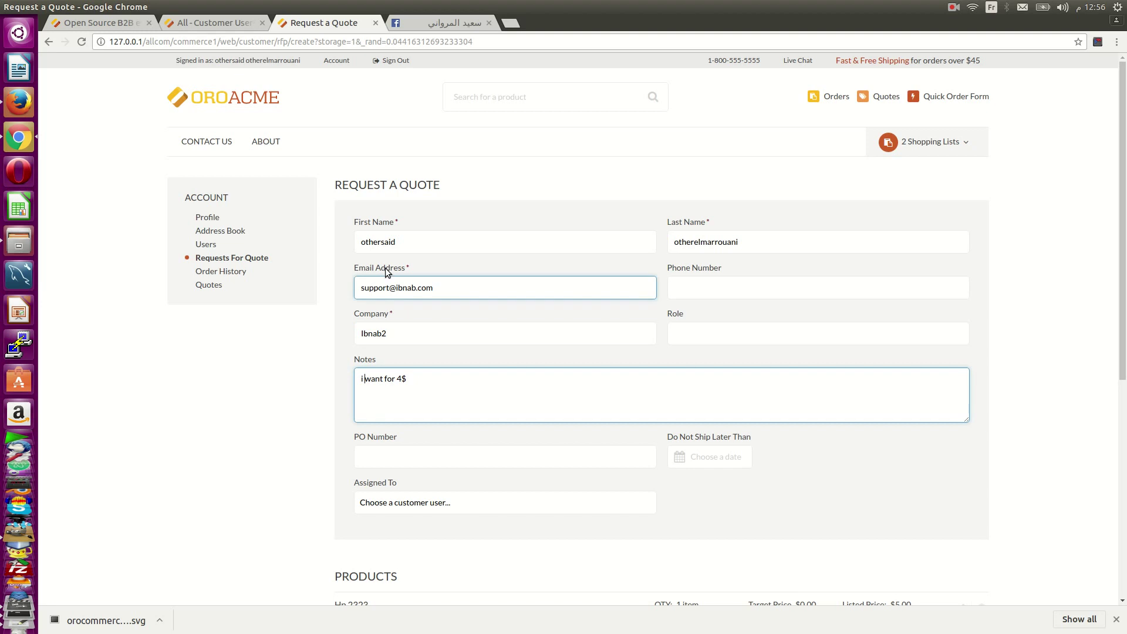
# - Assign a customer user and submit the request, creating Request For Quote #2
pyautogui.scroll(-3, 463, 294)
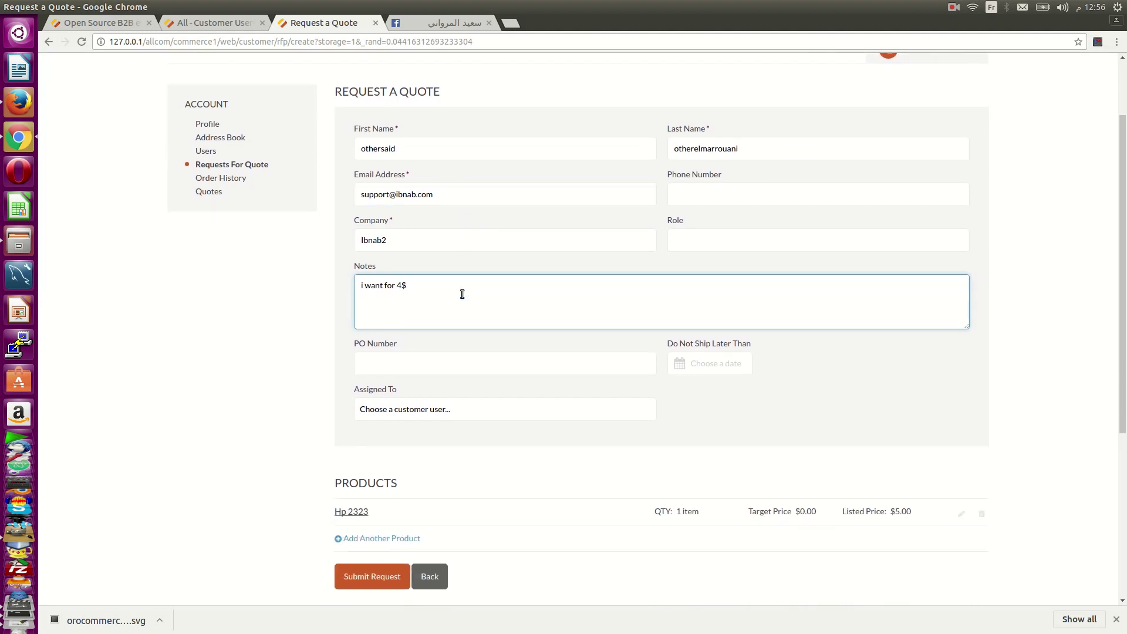
pyautogui.click(472, 415)
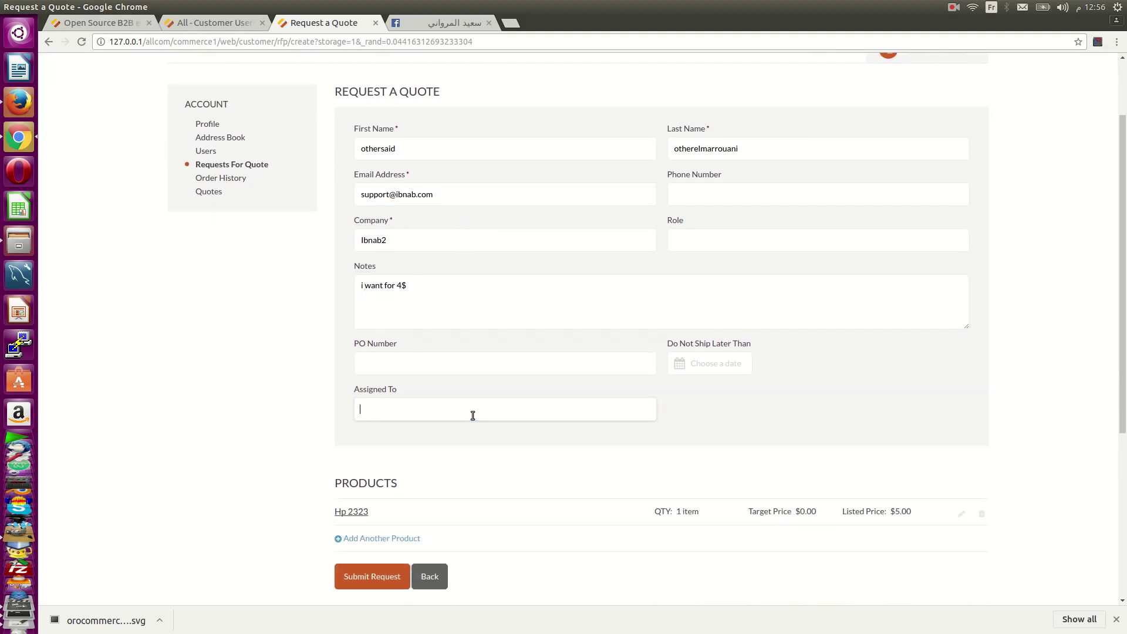
pyautogui.scroll(-2, 756, 420)
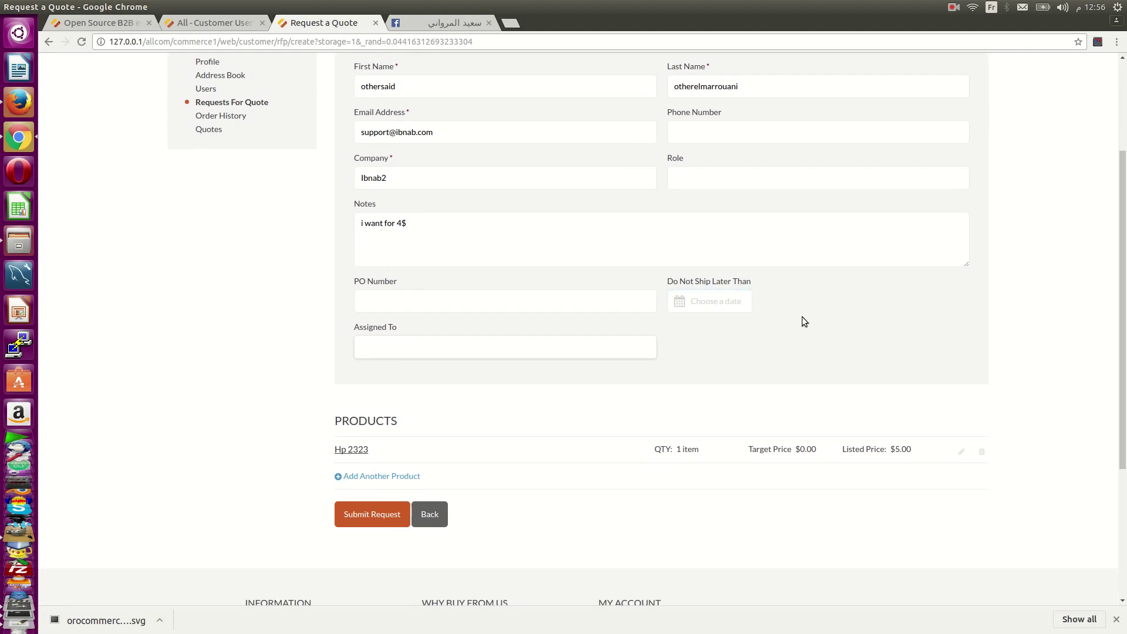
pyautogui.scroll(3, 1075, 415)
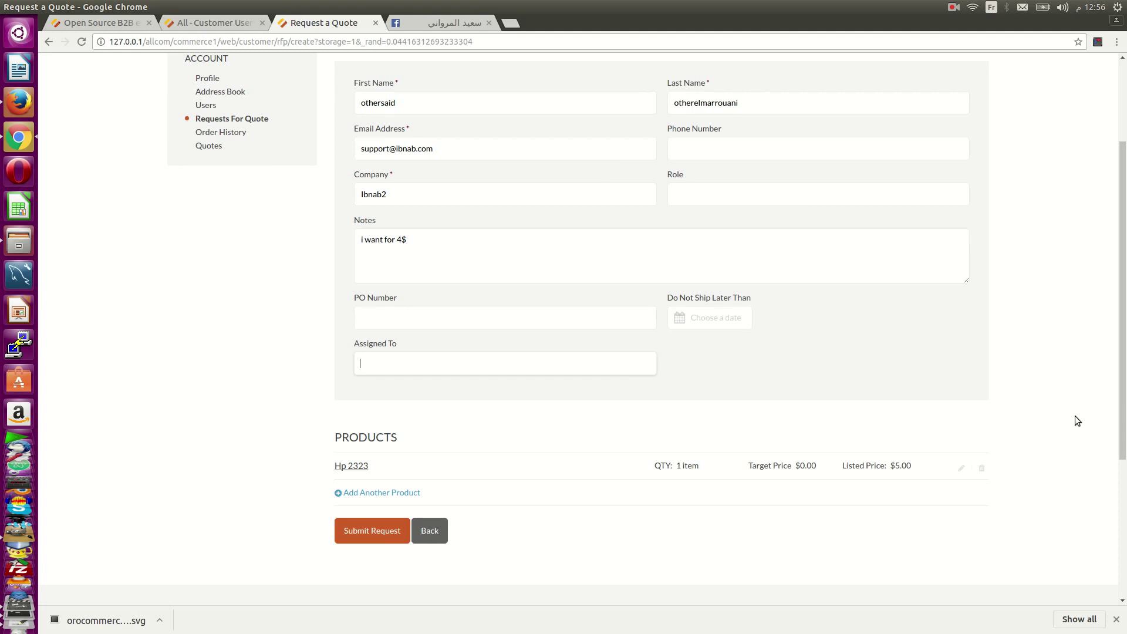
pyautogui.scroll(2, 1019, 111)
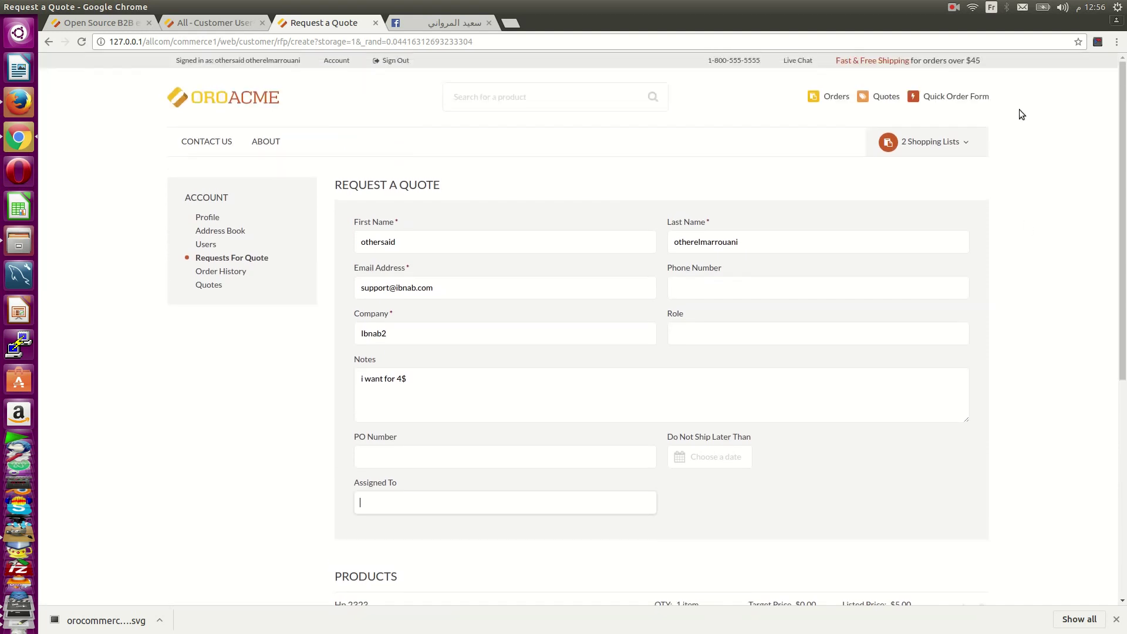
pyautogui.scroll(-6, 880, 385)
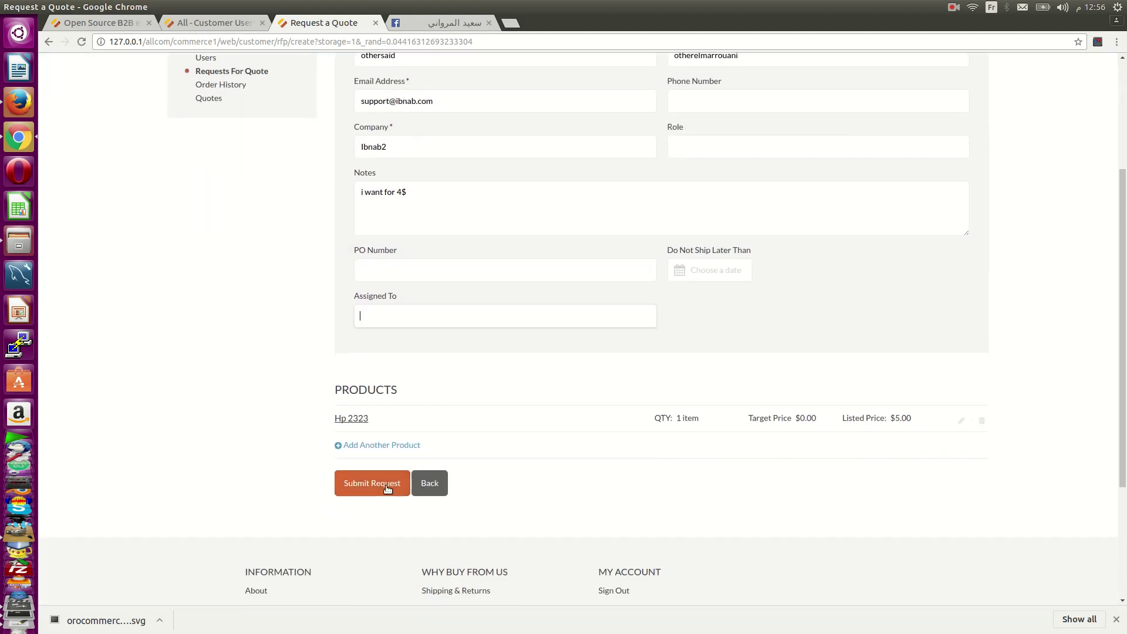
pyautogui.click(395, 489)
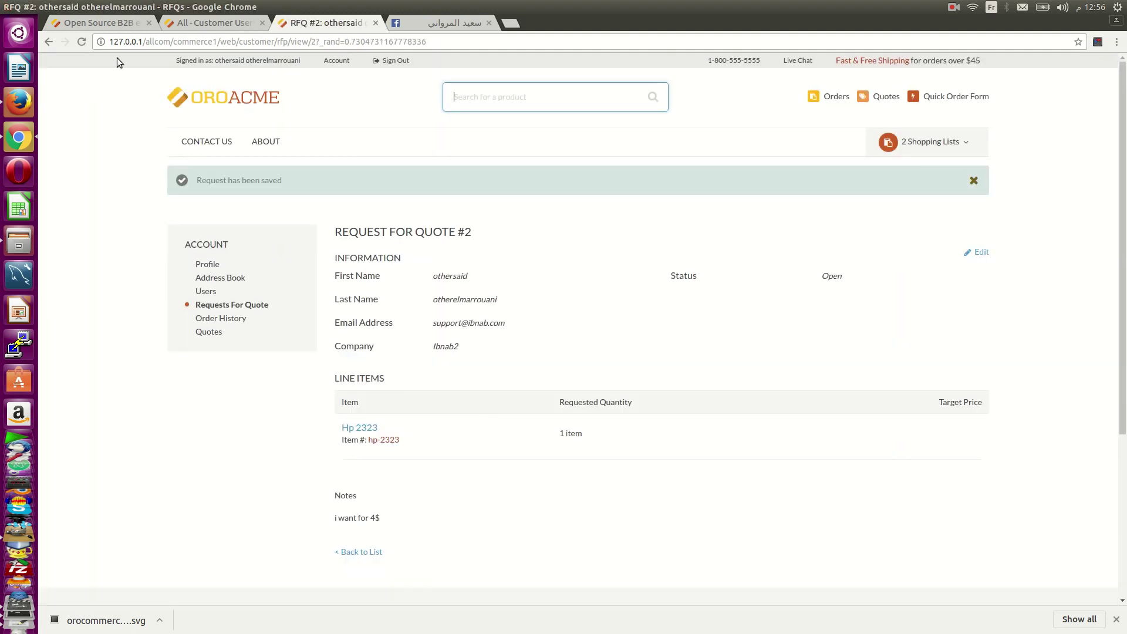
# - In the admin, go to account Ibnab, customer Ibnab2's Requests For Quote tab, and open RFQ 2
pyautogui.click(114, 28)
pyautogui.click(184, 26)
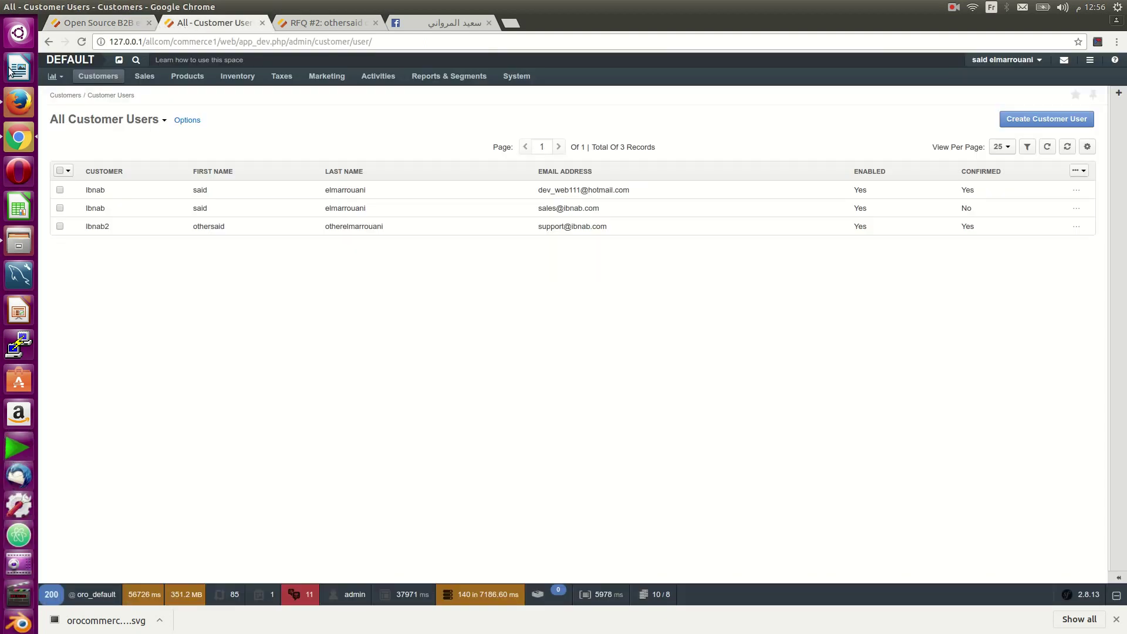
pyautogui.moveTo(112, 79)
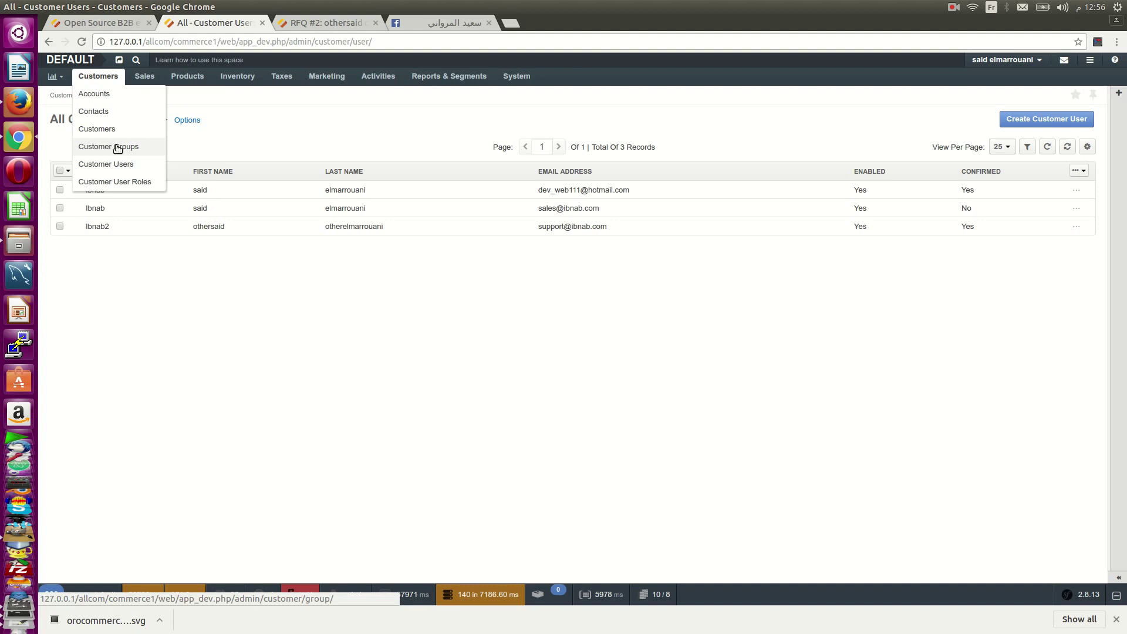
pyautogui.click(106, 93)
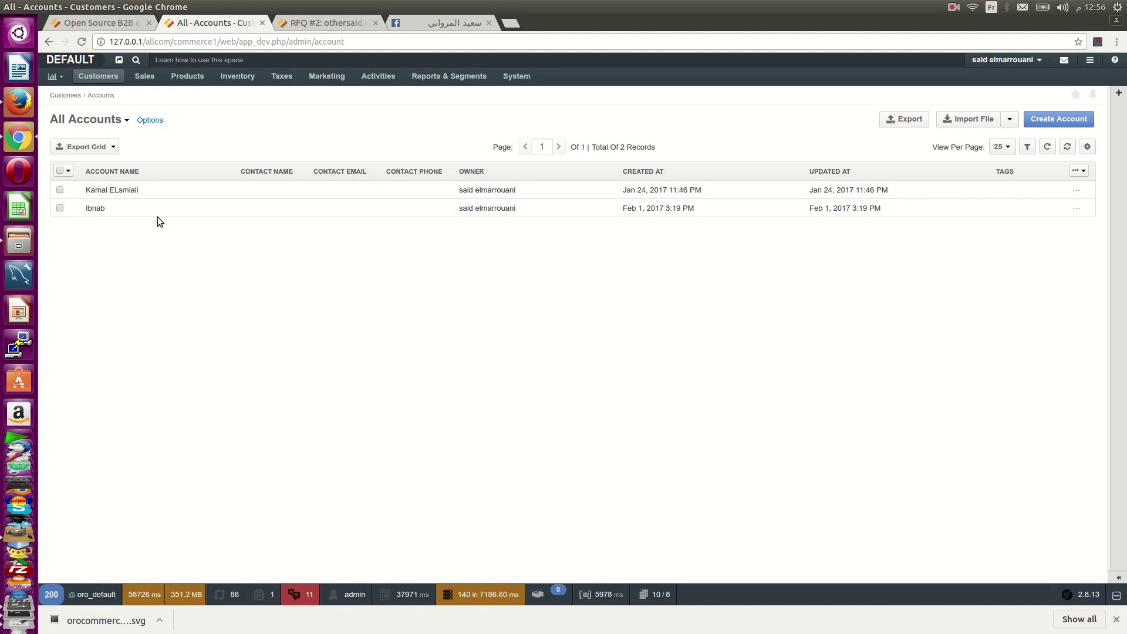
pyautogui.click(158, 212)
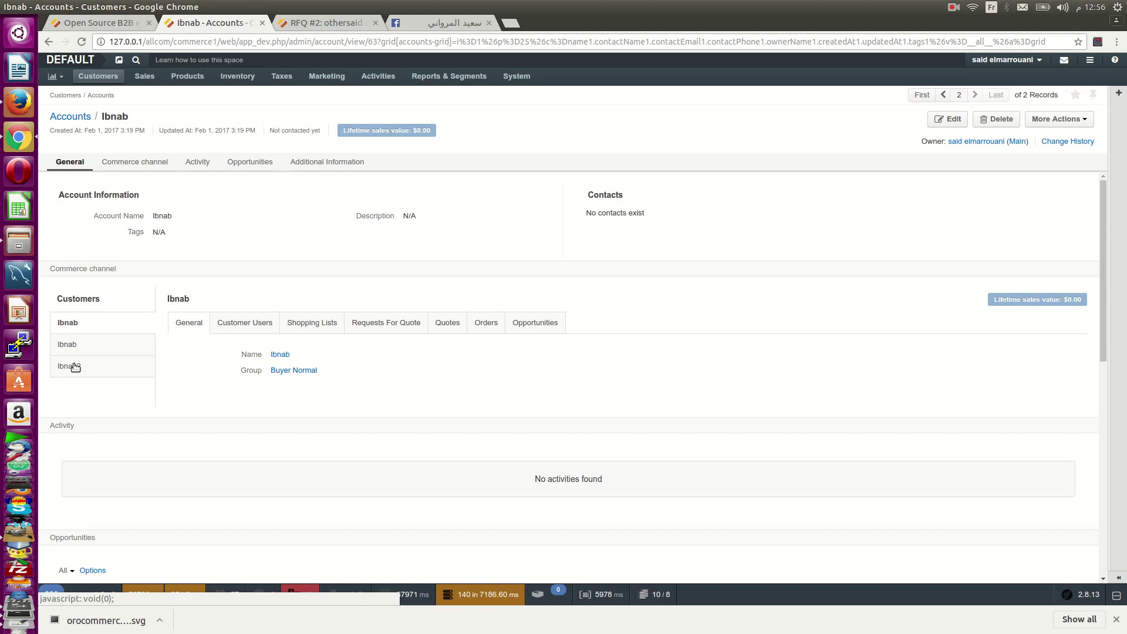
pyautogui.click(74, 366)
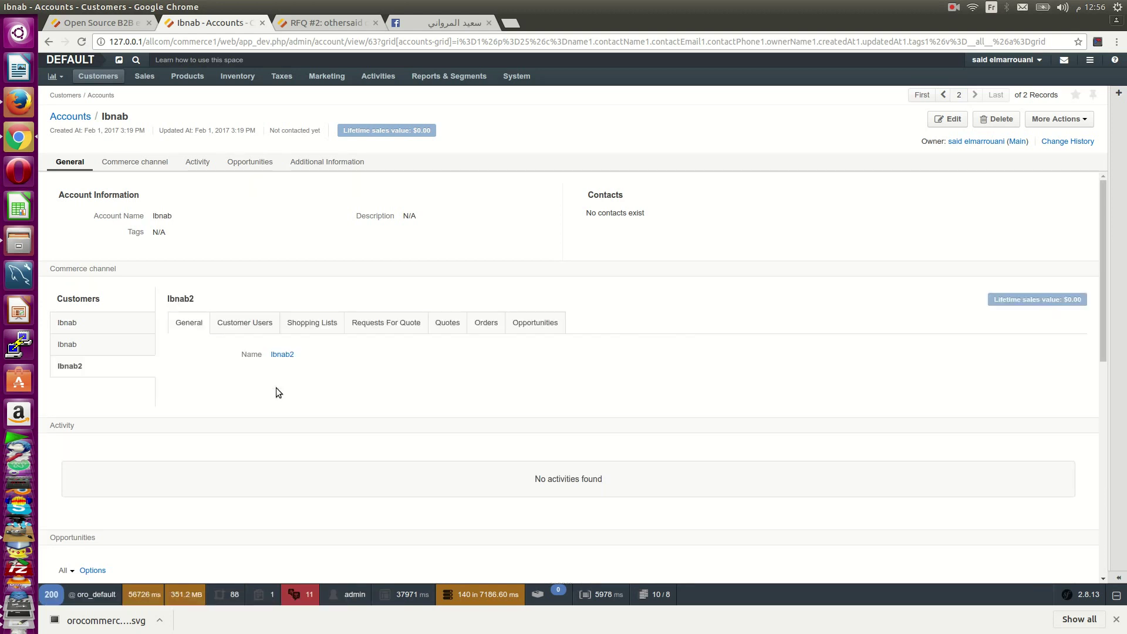
pyautogui.click(368, 324)
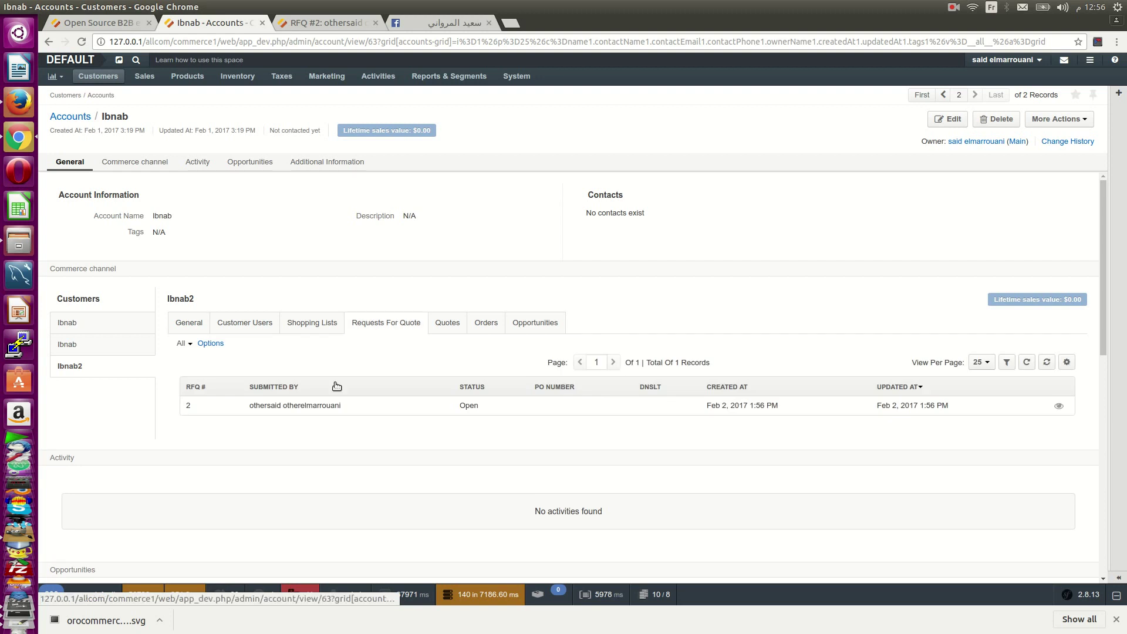
pyautogui.click(333, 410)
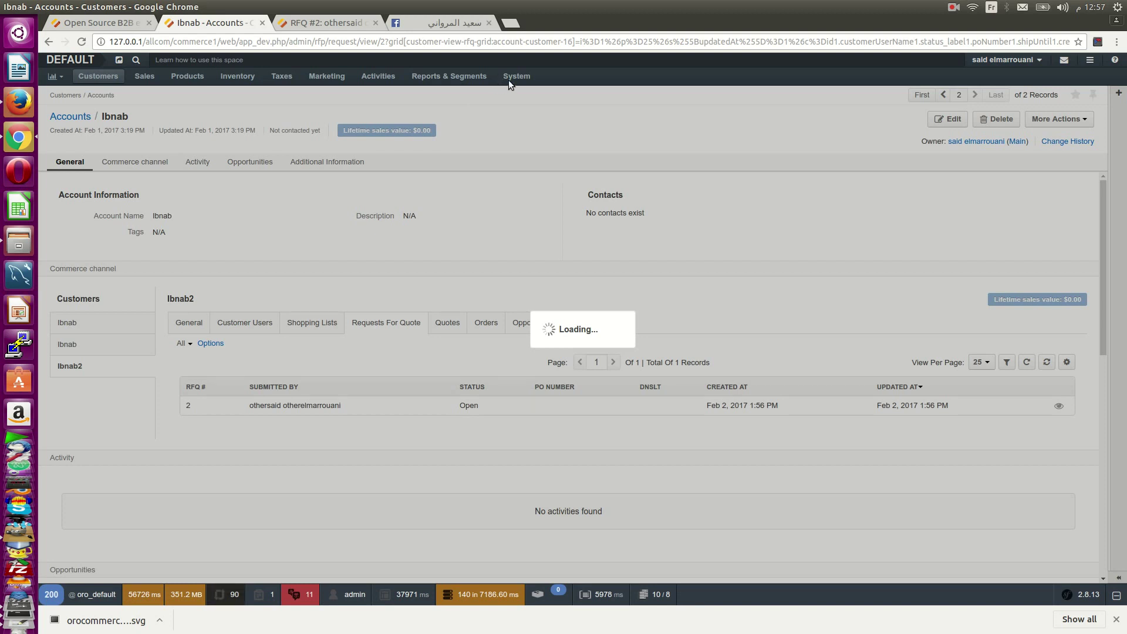
# - Open System > Workflows in a new tab, view it, then go back to admin RFQ #2
pyautogui.moveTo(508, 80)
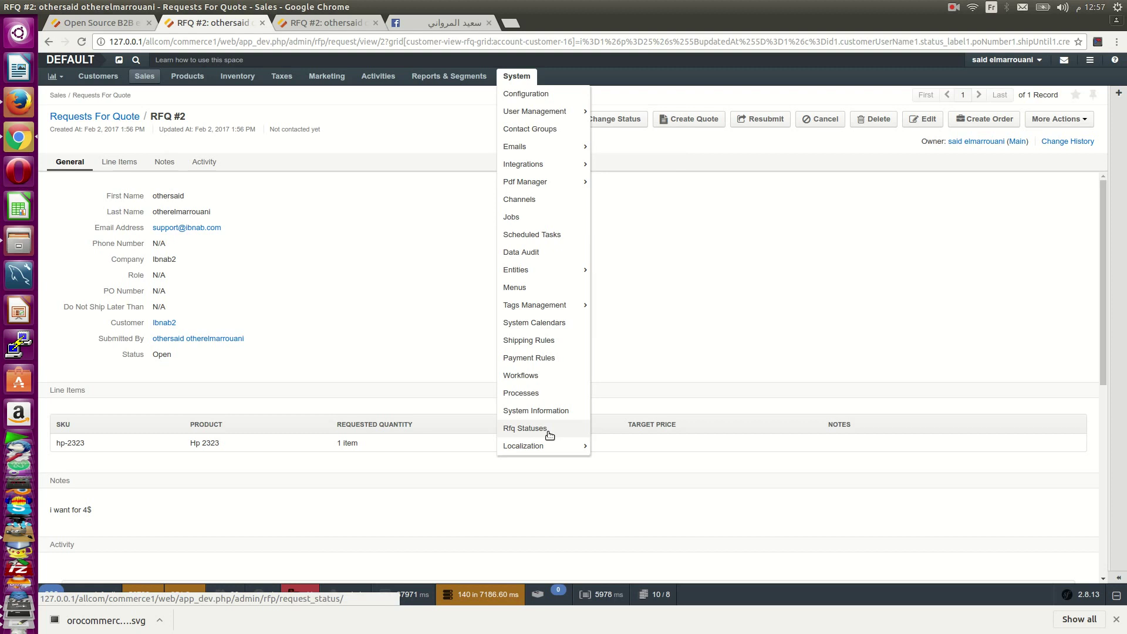
pyautogui.rightClick(549, 377)
pyautogui.click(578, 388)
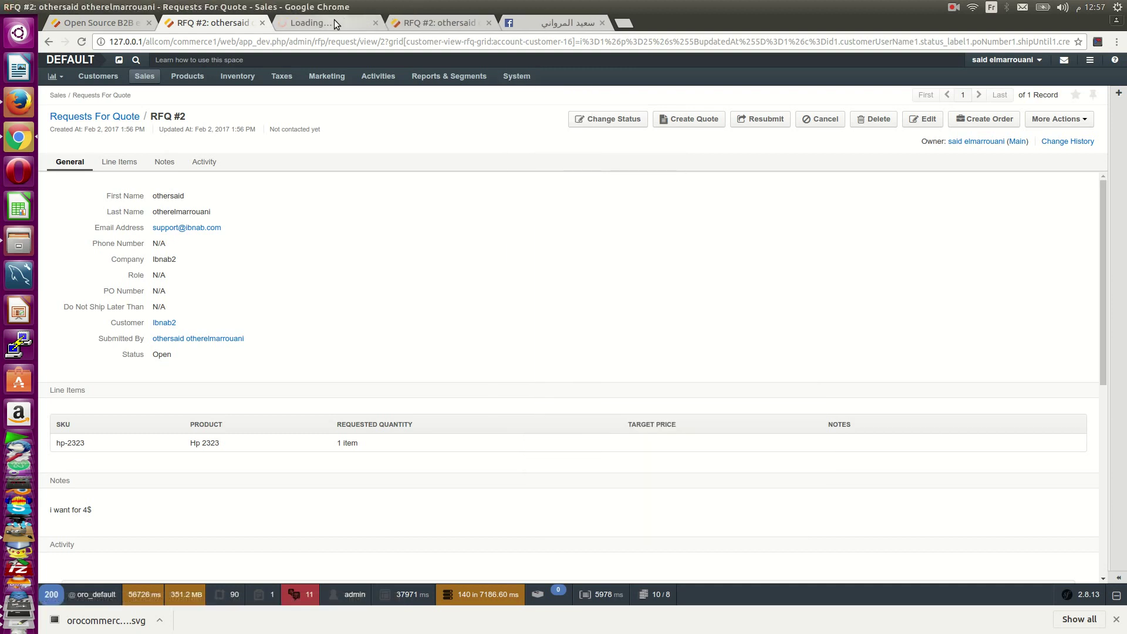
pyautogui.click(334, 22)
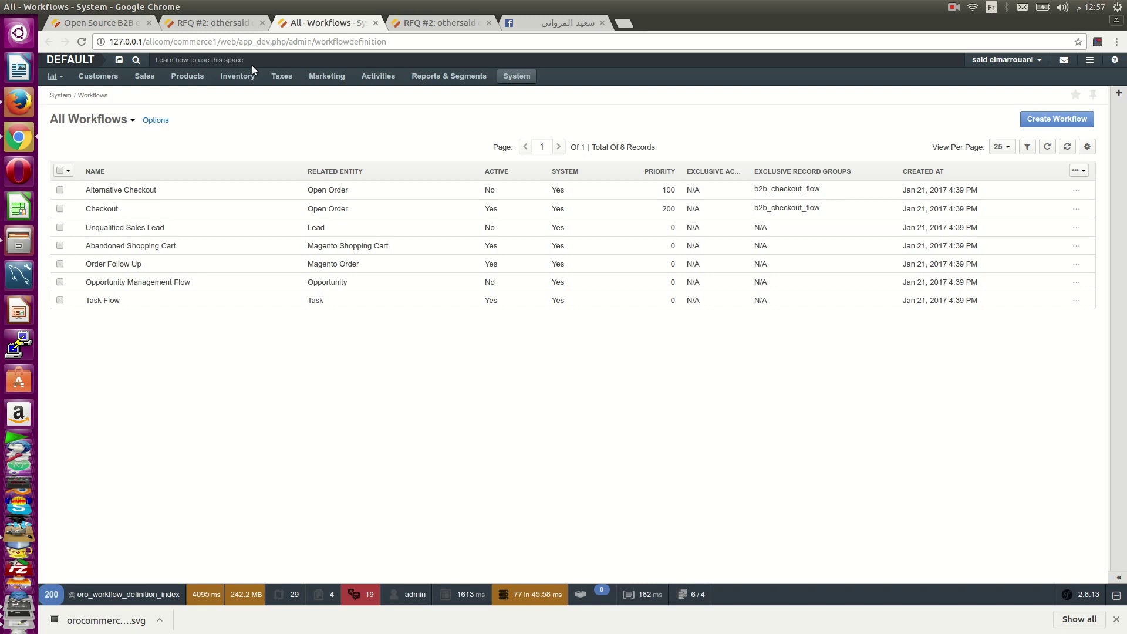
pyautogui.click(409, 23)
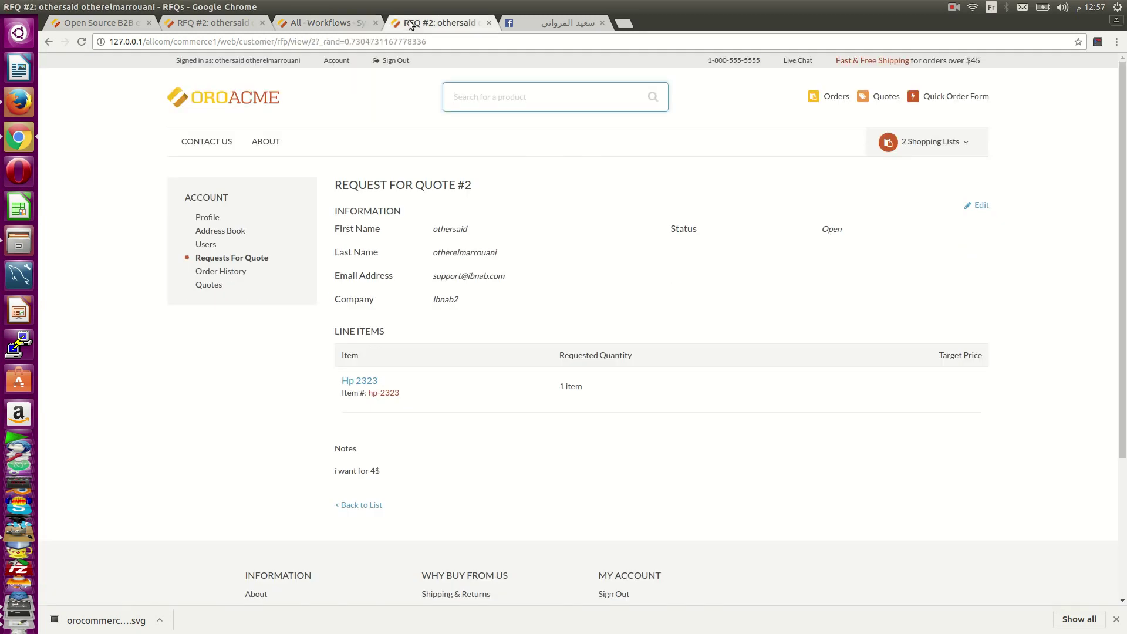
pyautogui.click(201, 24)
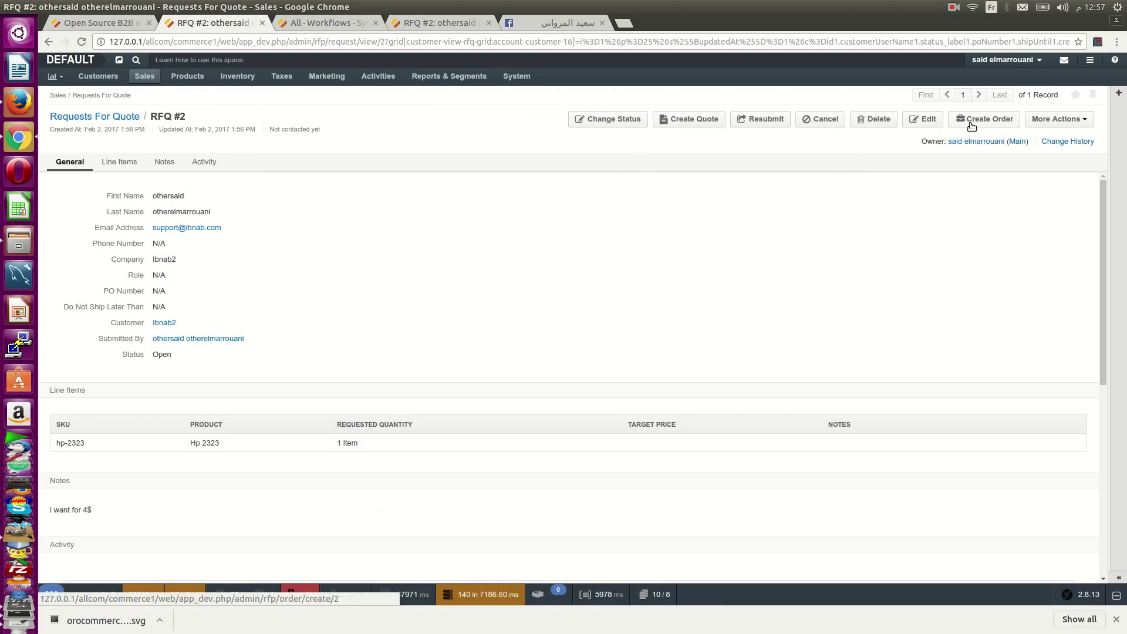
# - Create Order #9 from RFQ #2 with Hp 2323 repriced from 5.0000 to 4.0000
pyautogui.click(972, 125)
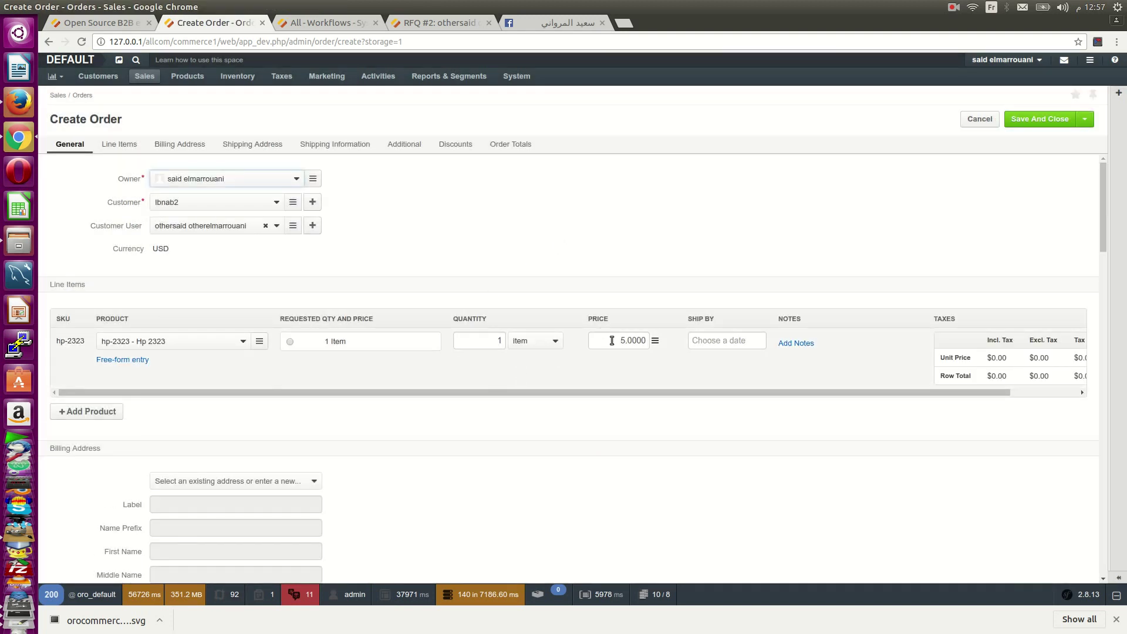
pyautogui.moveTo(625, 343); pyautogui.dragTo(618, 343)
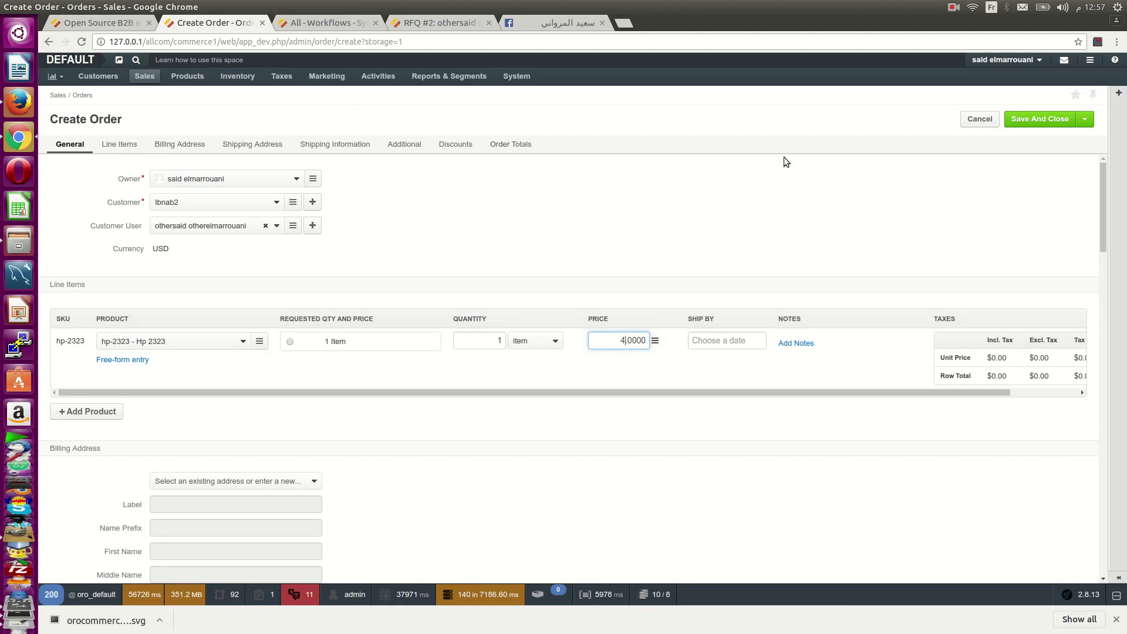
pyautogui.click(1049, 122)
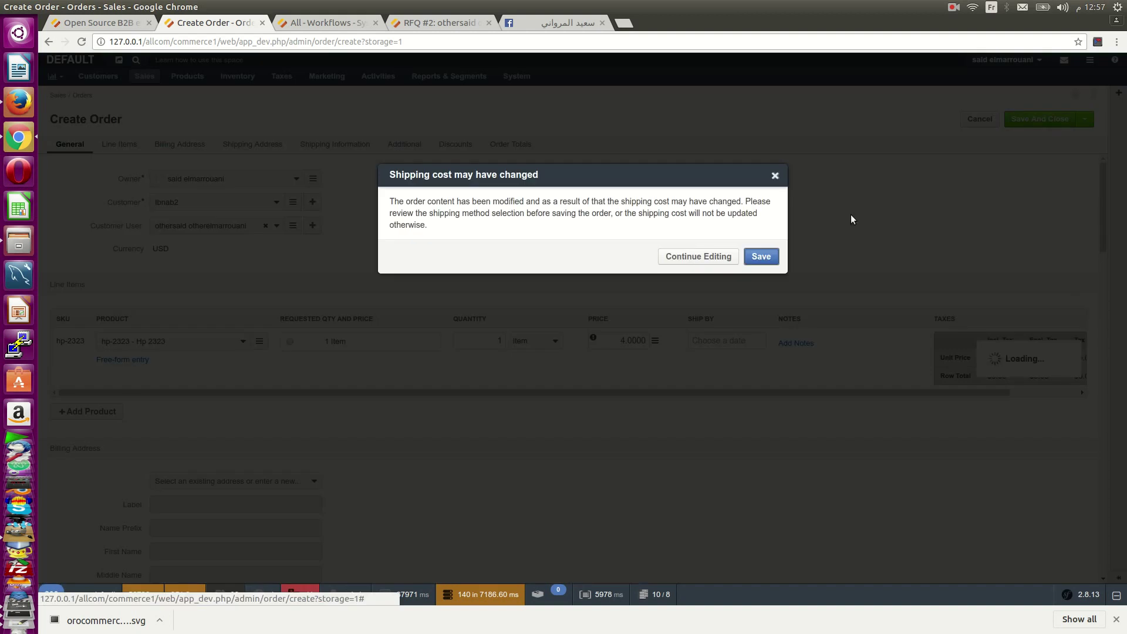
pyautogui.click(761, 256)
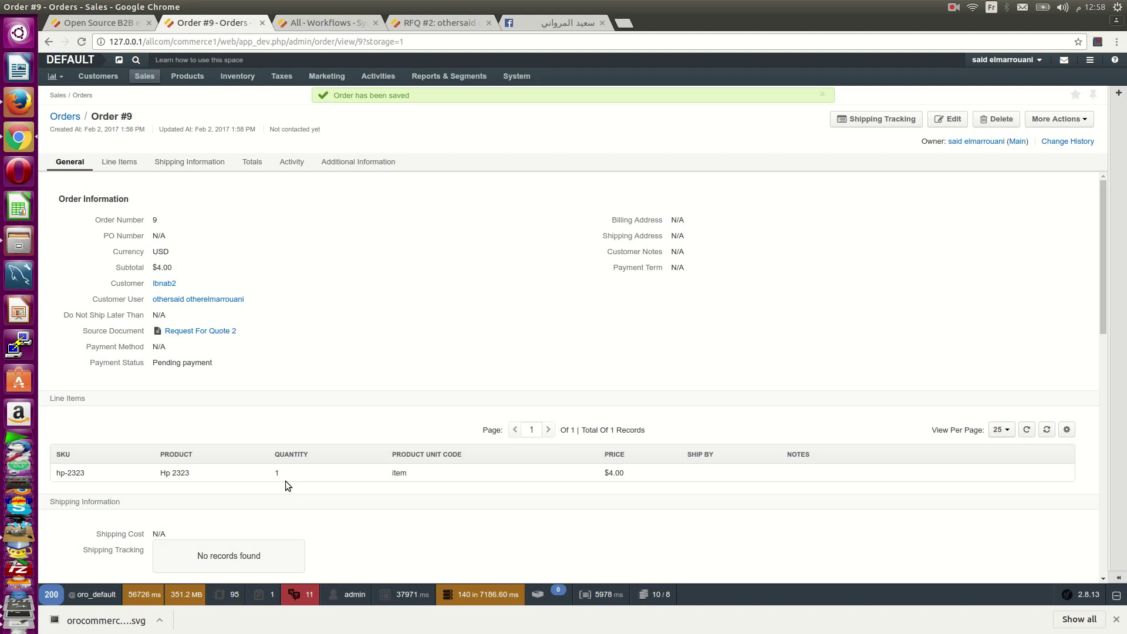
# - Confirm order 9 at $4.00 in the storefront Order History, then return to admin Order #9
pyautogui.click(428, 23)
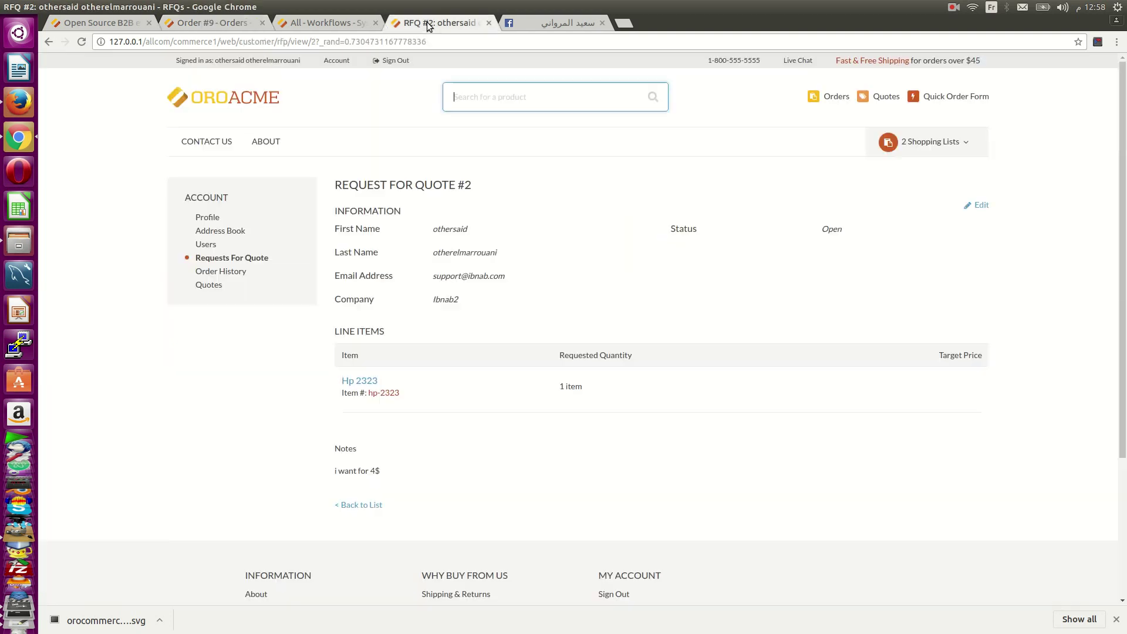
pyautogui.click(220, 271)
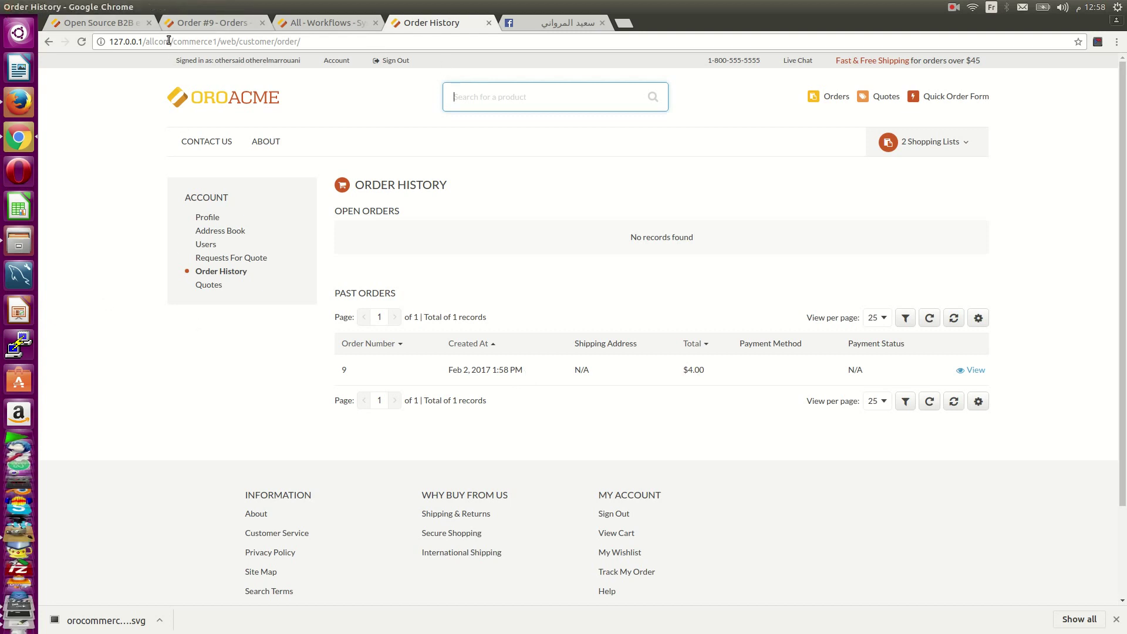
pyautogui.click(121, 24)
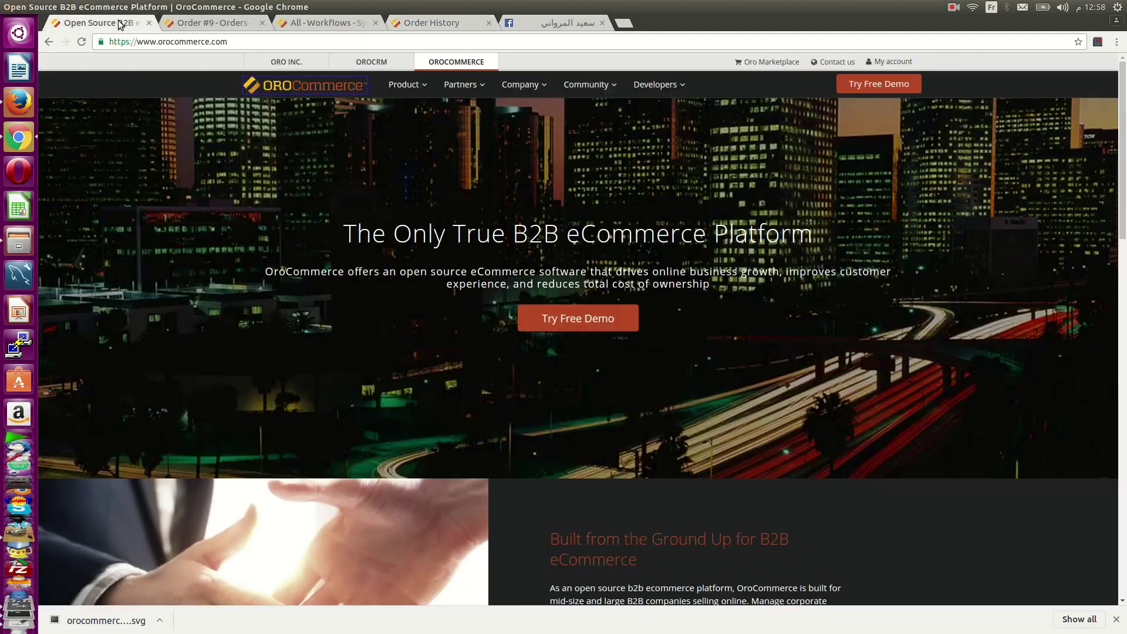
pyautogui.click(193, 23)
pyautogui.scroll(-4, 296, 321)
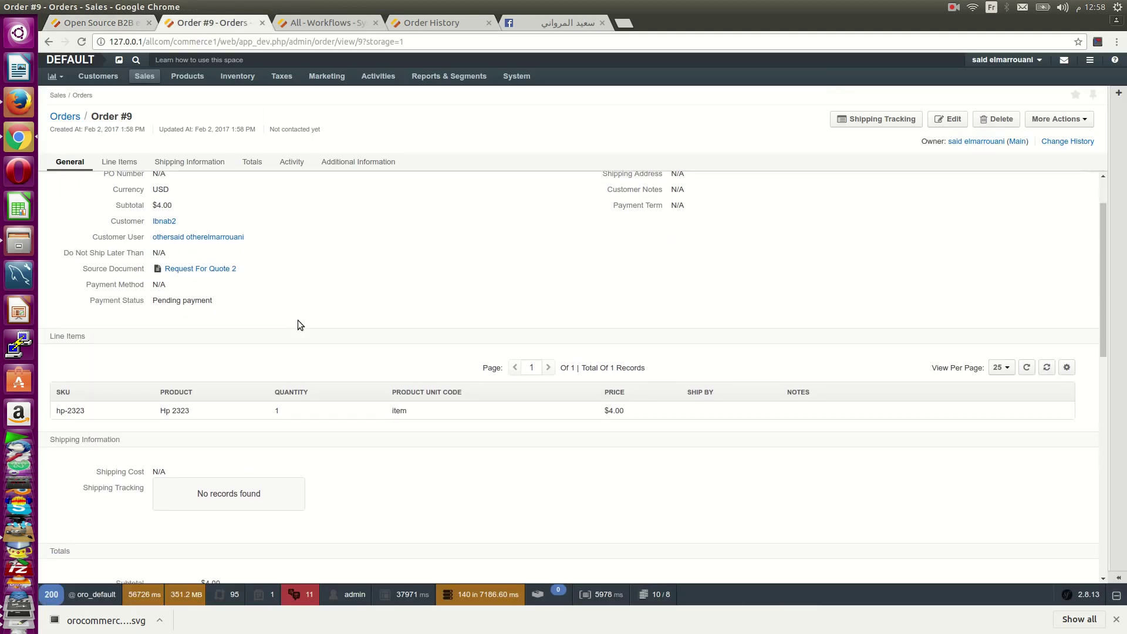
pyautogui.scroll(3, 297, 320)
pyautogui.scroll(1, 298, 319)
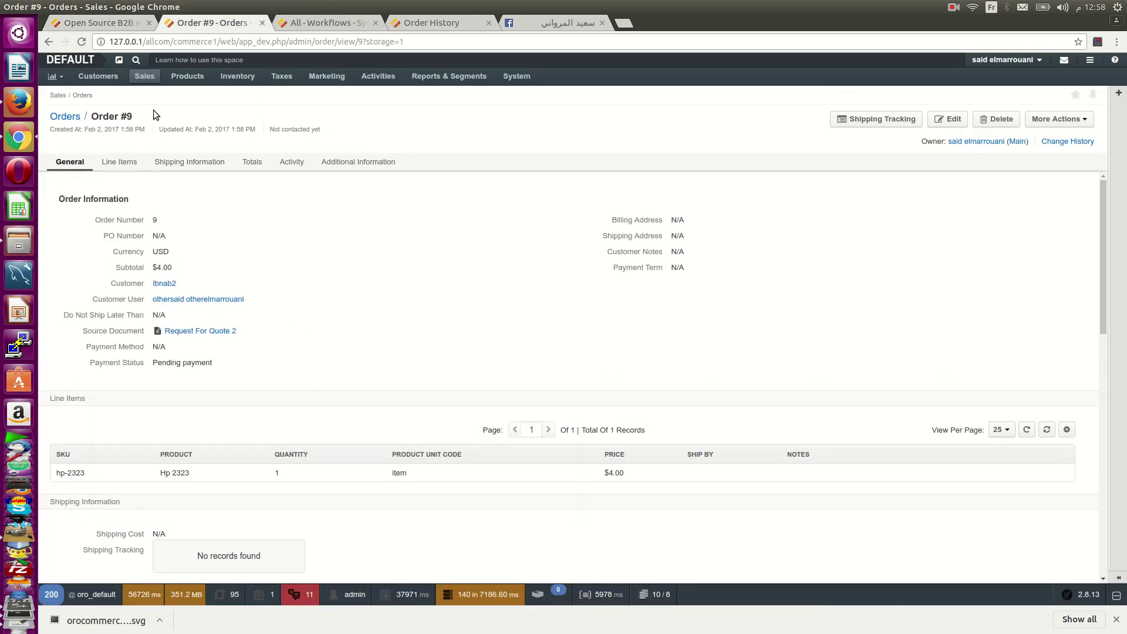
# - Add a shipping tracking entry to Order #9: method 'free shipping', number 121245
pyautogui.click(875, 118)
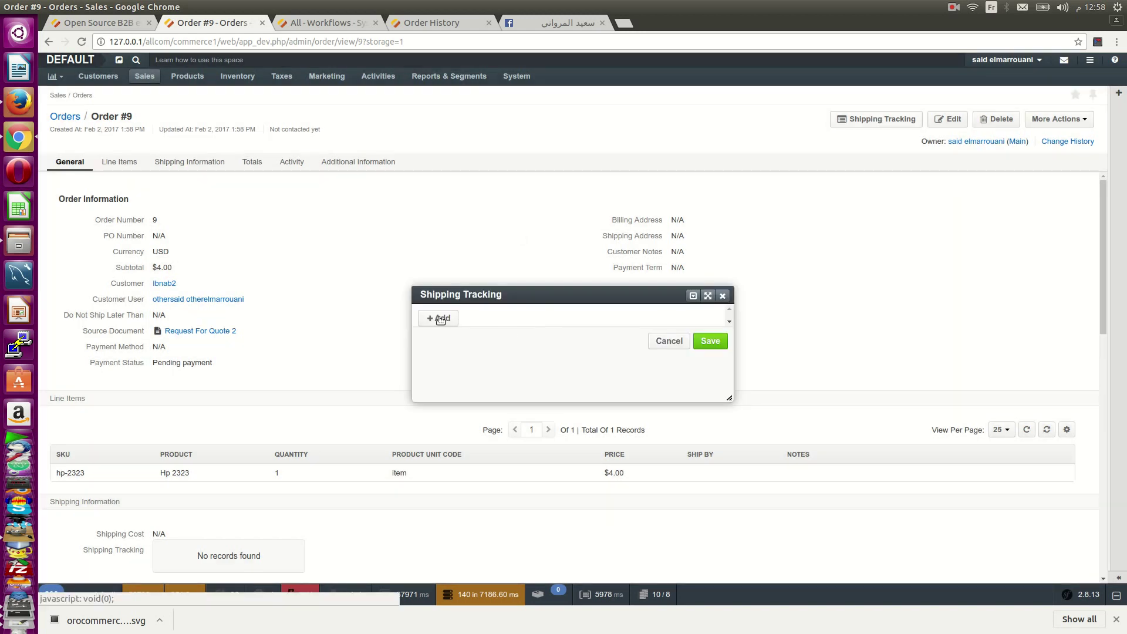
pyautogui.click(439, 317)
pyautogui.click(480, 332)
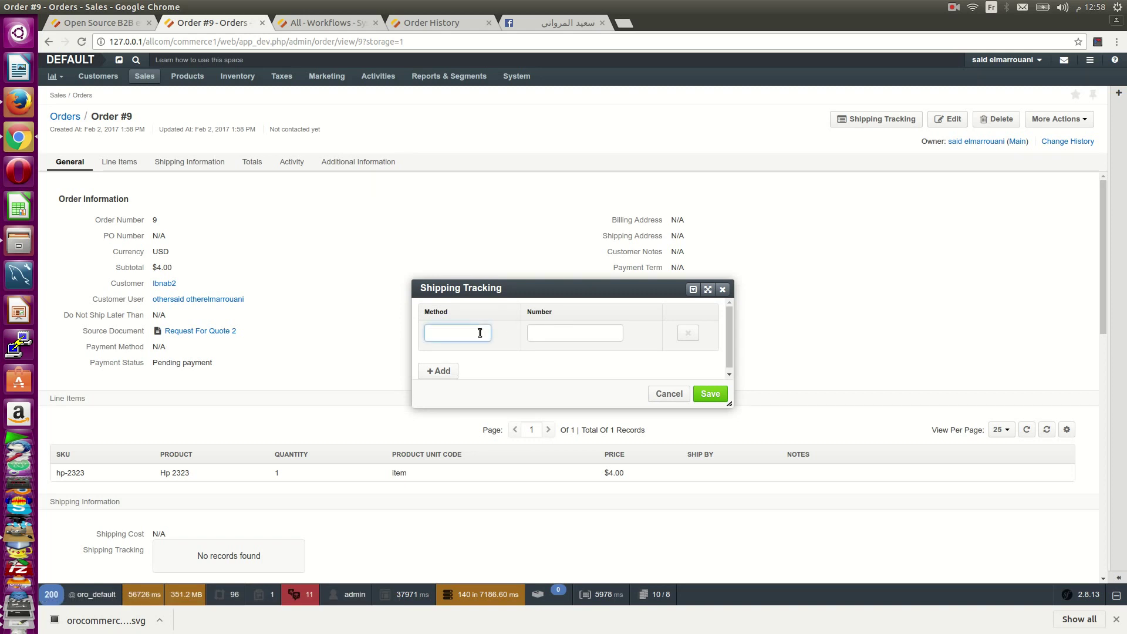
pyautogui.write('e shipping')
pyautogui.click(578, 334)
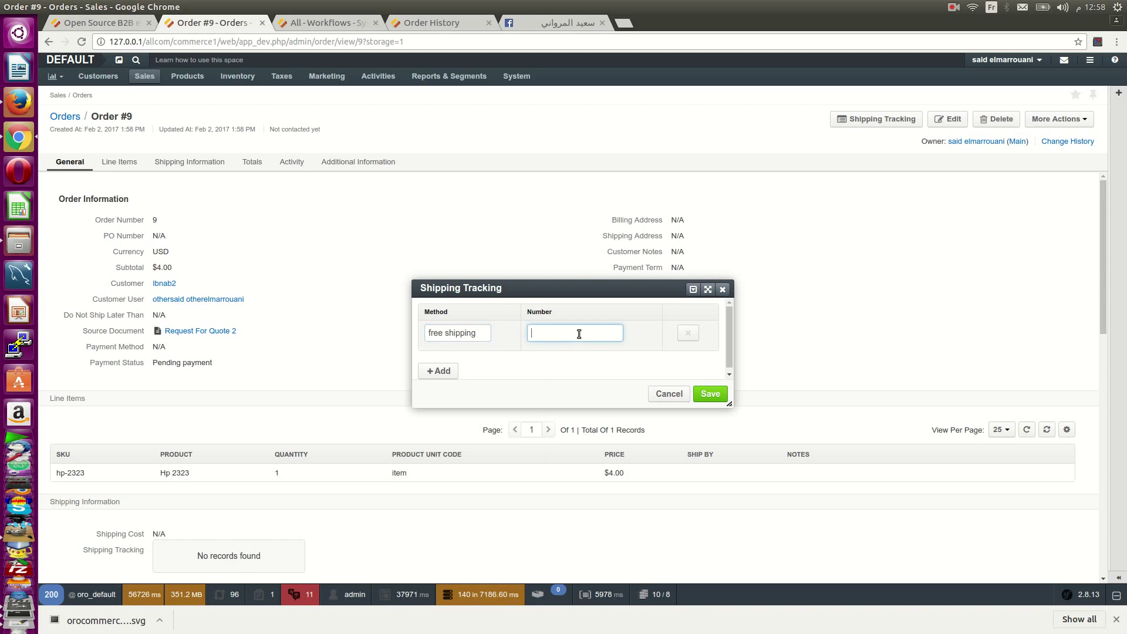
pyautogui.write('121245')
pyautogui.click(701, 395)
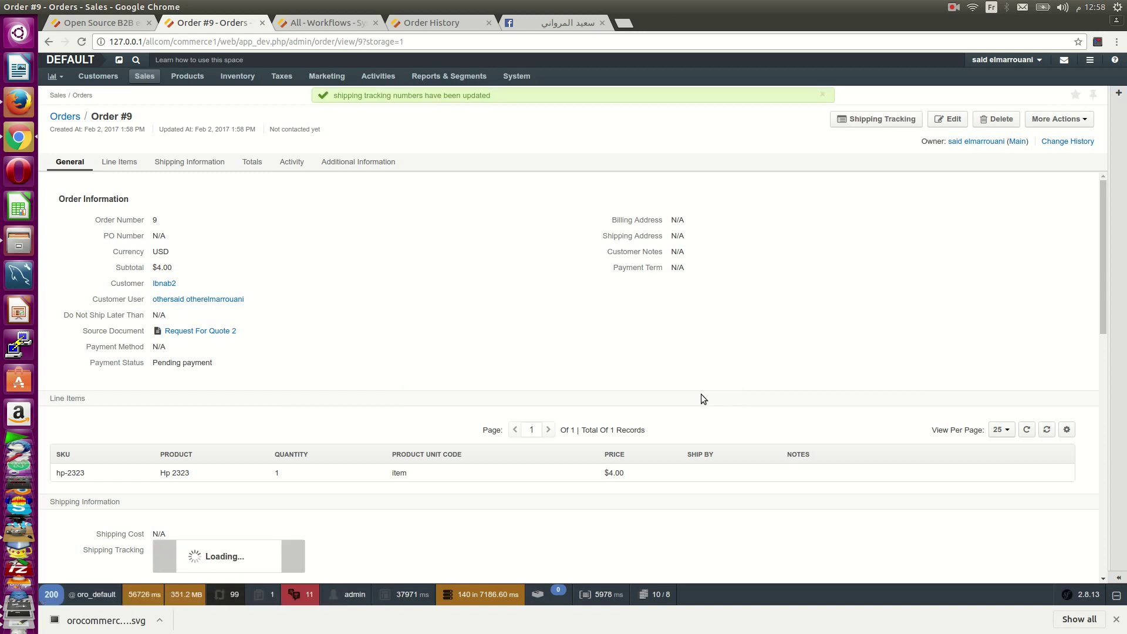
pyautogui.scroll(-4, 701, 394)
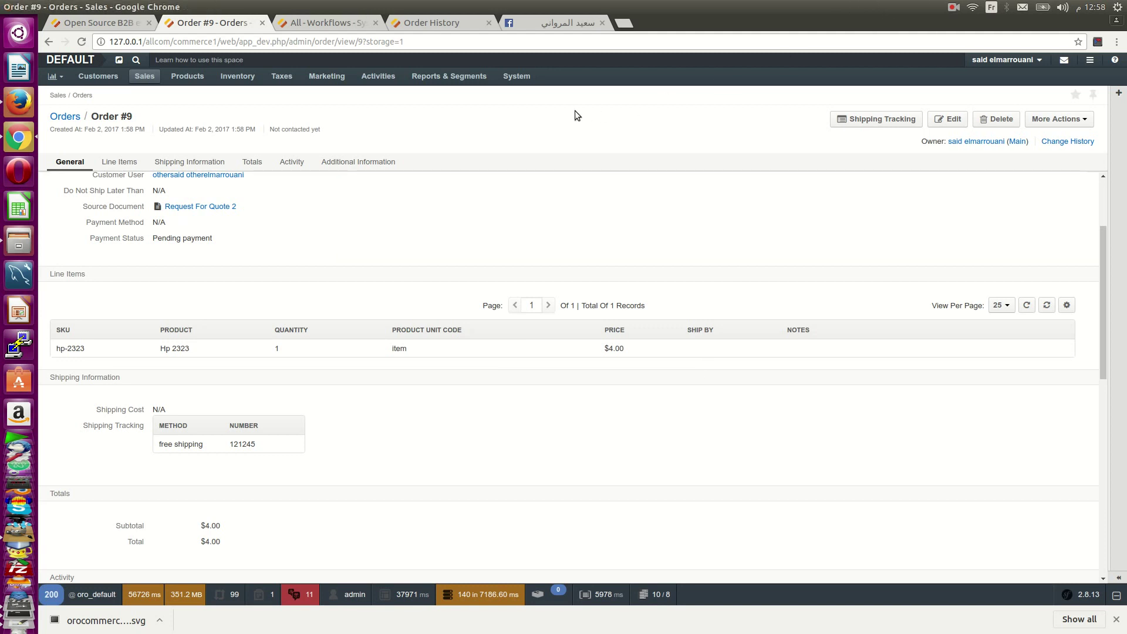
pyautogui.click(953, 7)
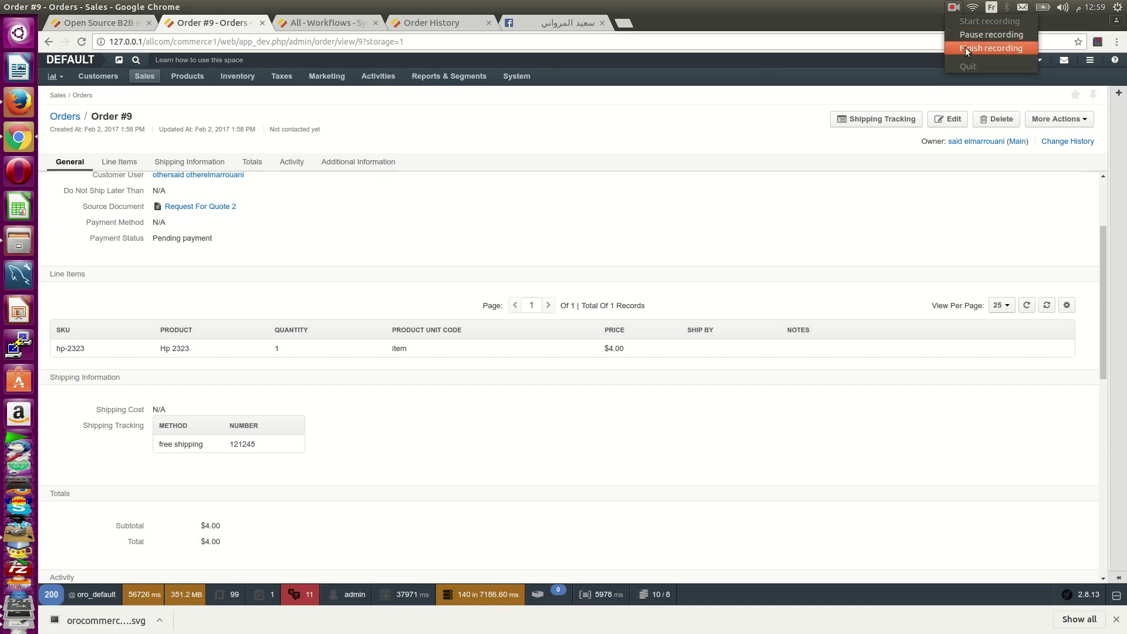